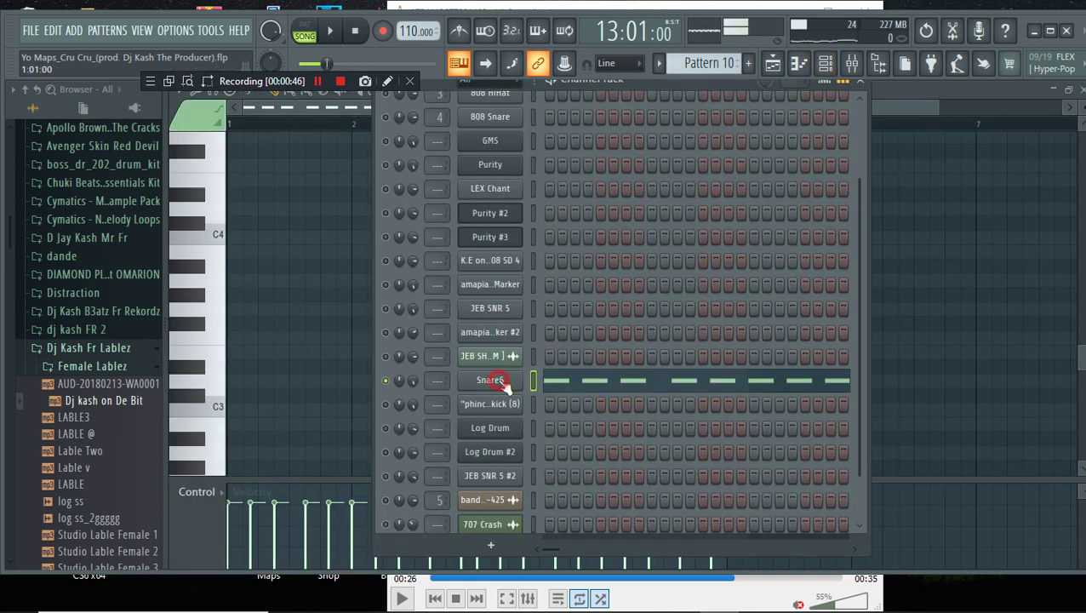
Open the Snare6 channel's sampler settings to show its sample, dismissing the sound file browser
left_click(501, 381)
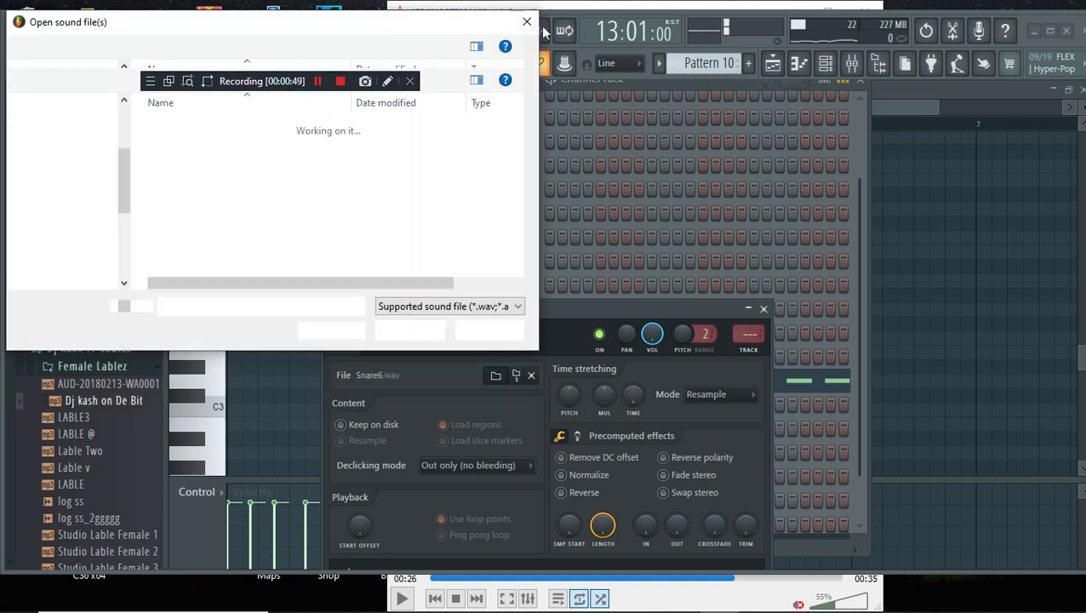
left_click(526, 23)
Play the song while viewing the Snare6 notes of Pattern 10 in the piano roll
key("space")
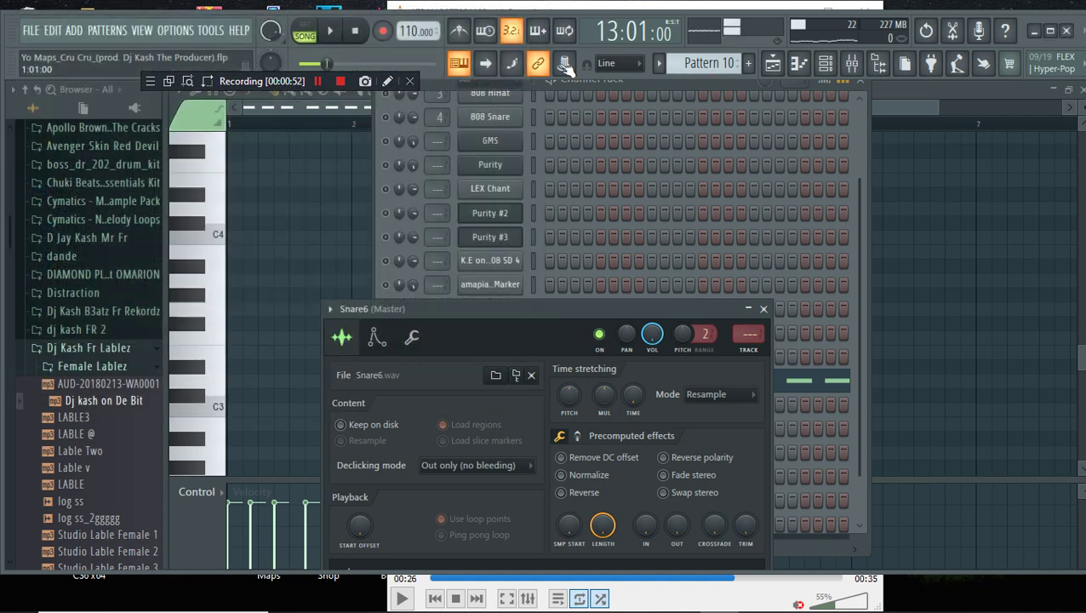
left_click(588, 94)
right_click(590, 94)
left_click(606, 385)
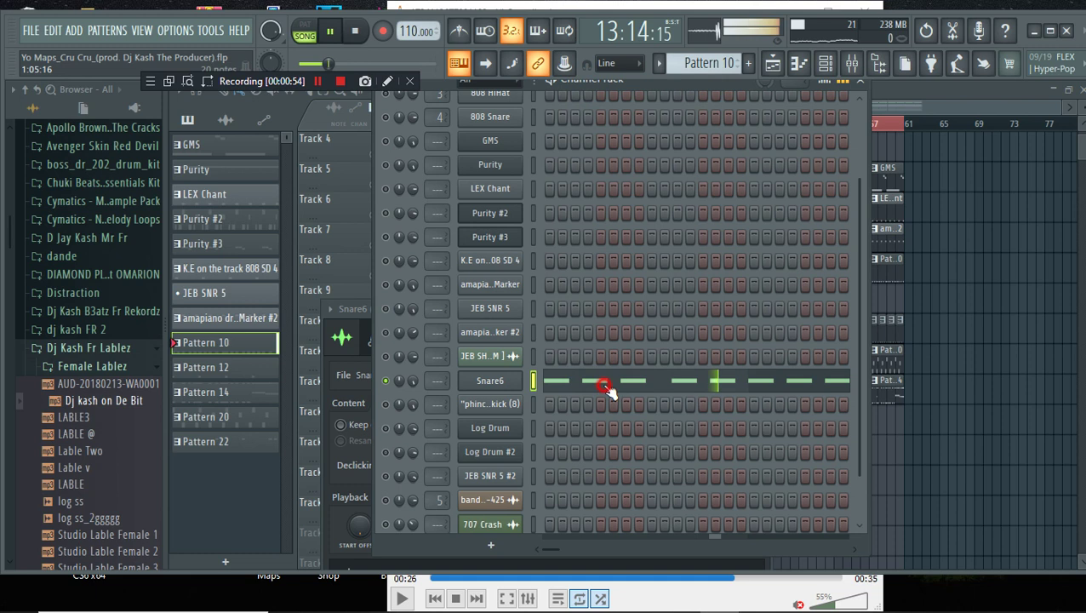
scroll(641, 322, "up", 13)
scroll(646, 318, "down", 3)
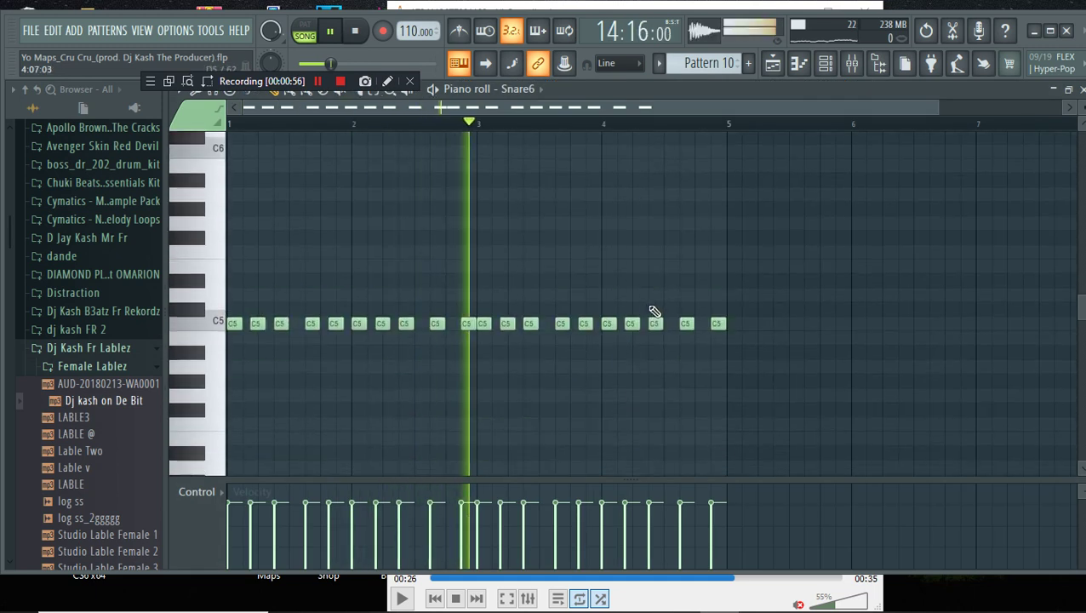
left_click(825, 63)
key("space")
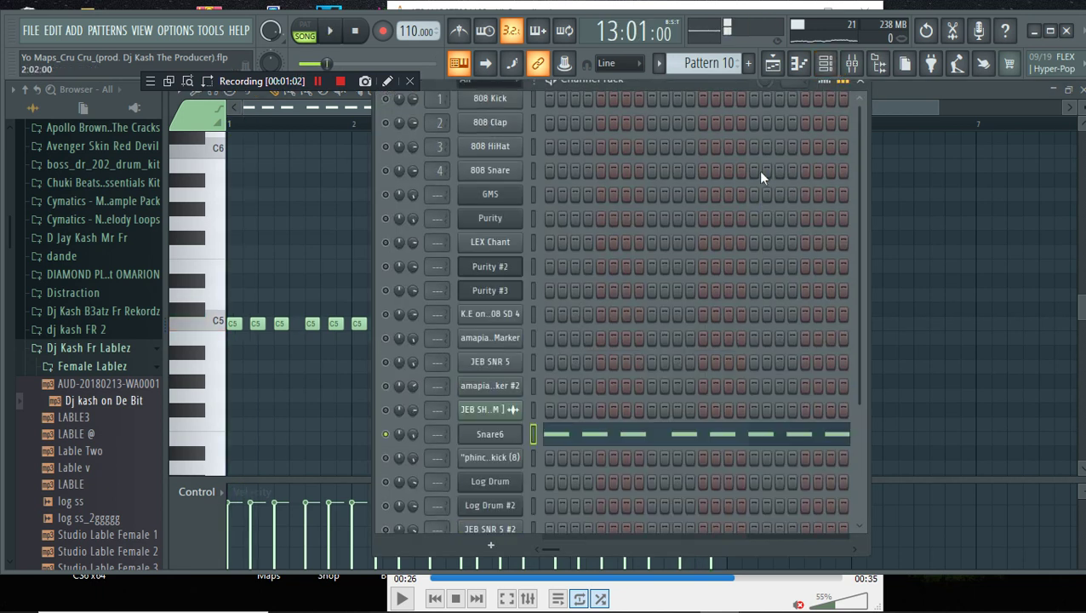
Select the GMS pattern, unmute its channel and bring its synthesizer fully into view
scroll(713, 61, "up", 3)
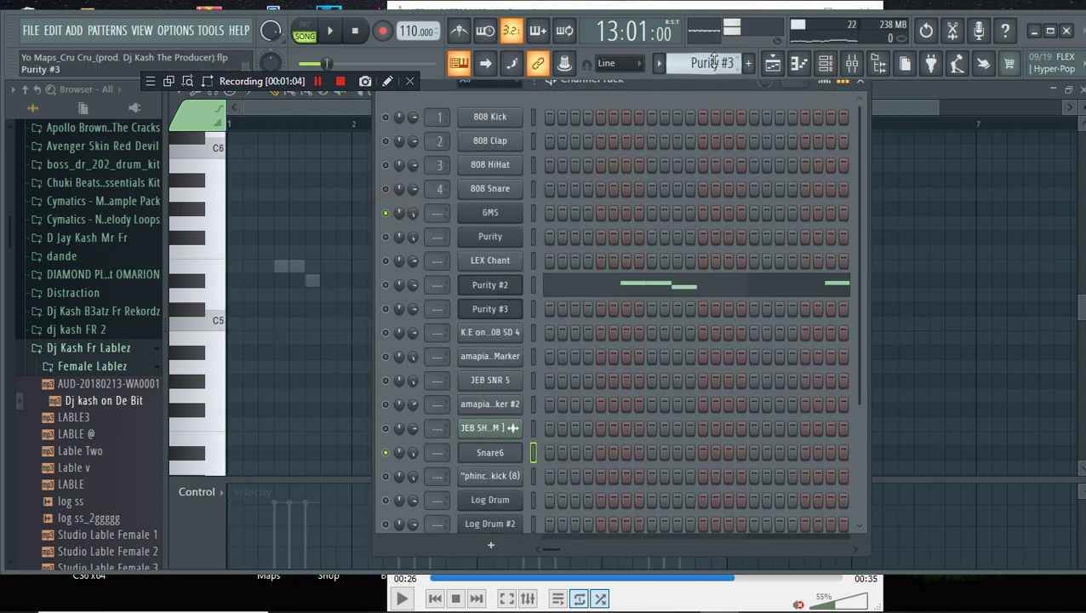
left_click(487, 213)
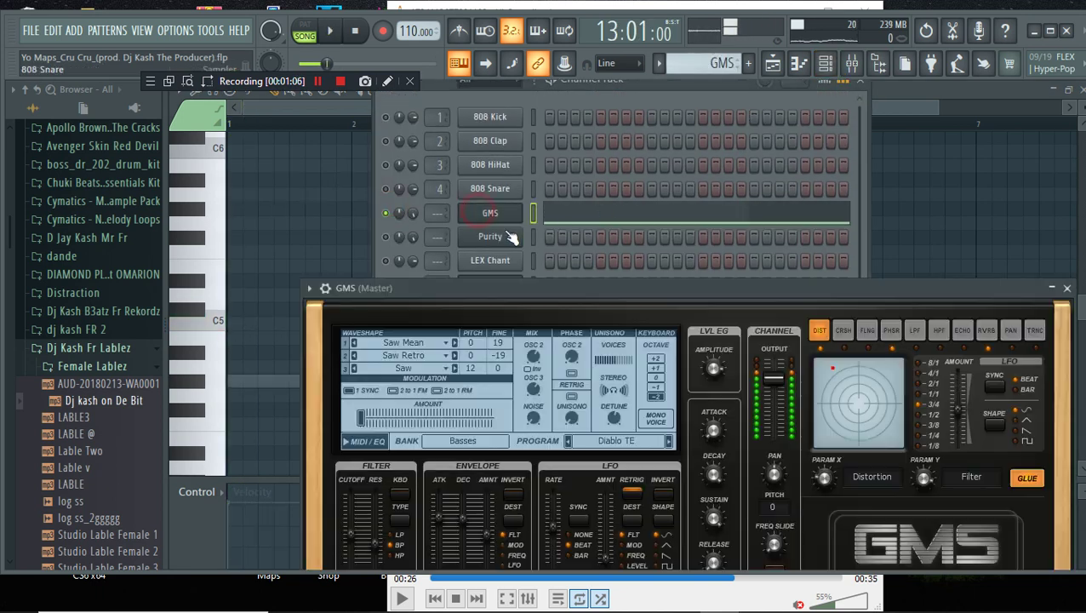
left_click_drag(645, 293, 590, 149)
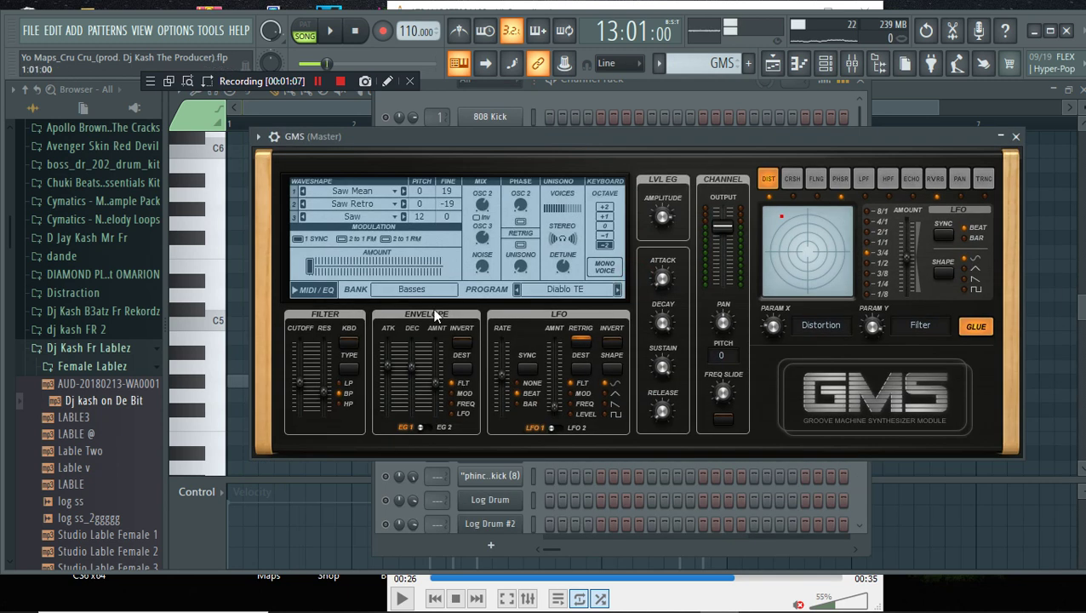
Look up the Diablo TE program in the Basses bank of the GMS presets library
left_click(578, 291)
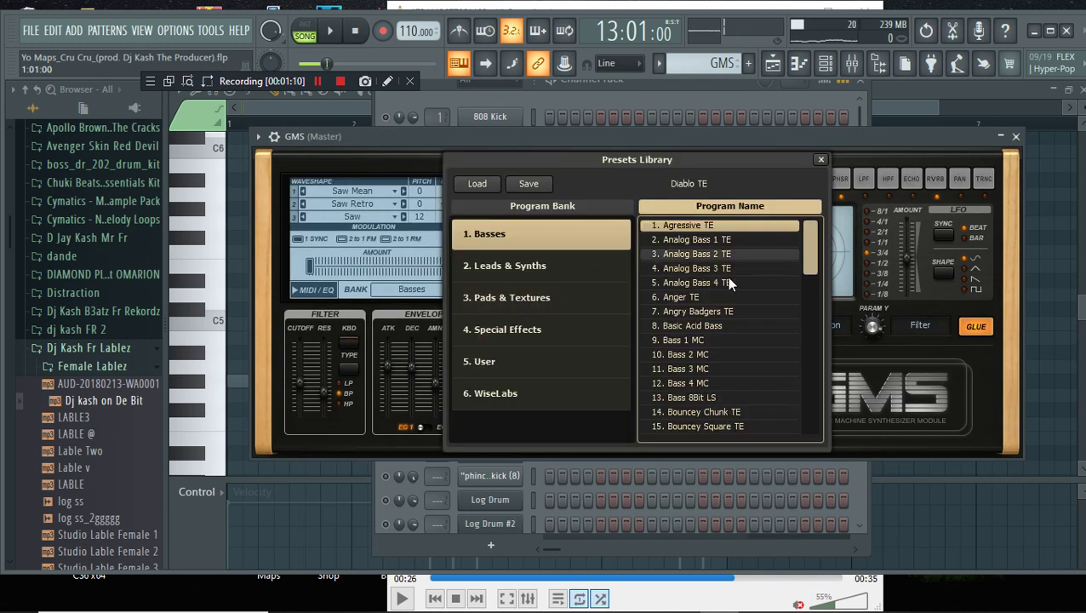
scroll(727, 280, "down", 2)
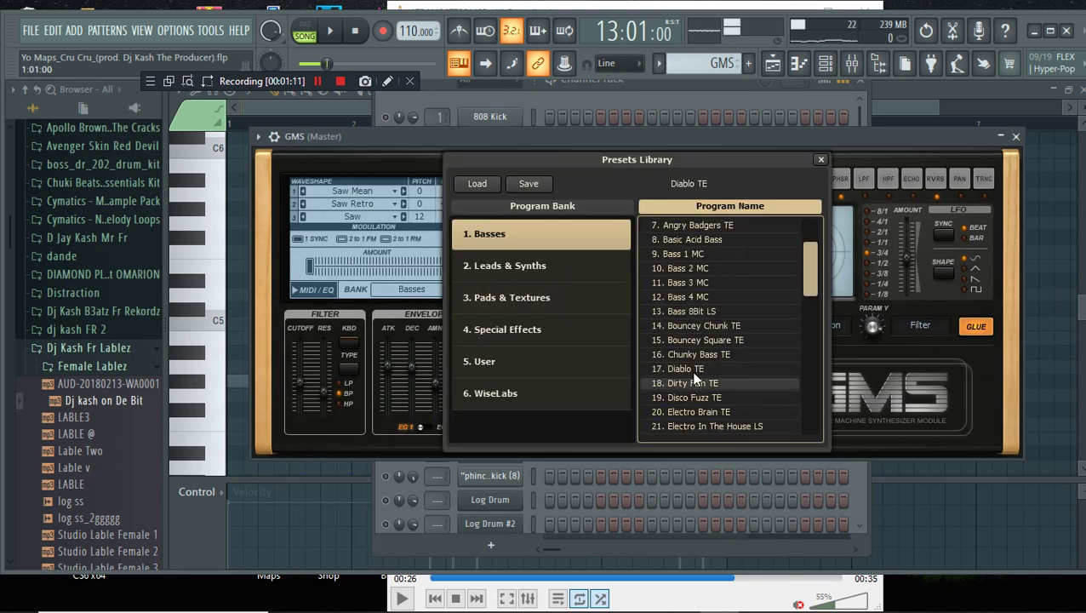
left_click(694, 111)
Play the song from the start and view the GMS channel's notes in the piano roll
left_click(668, 212)
key("space")
left_click(822, 65)
left_click(774, 65)
key("space")
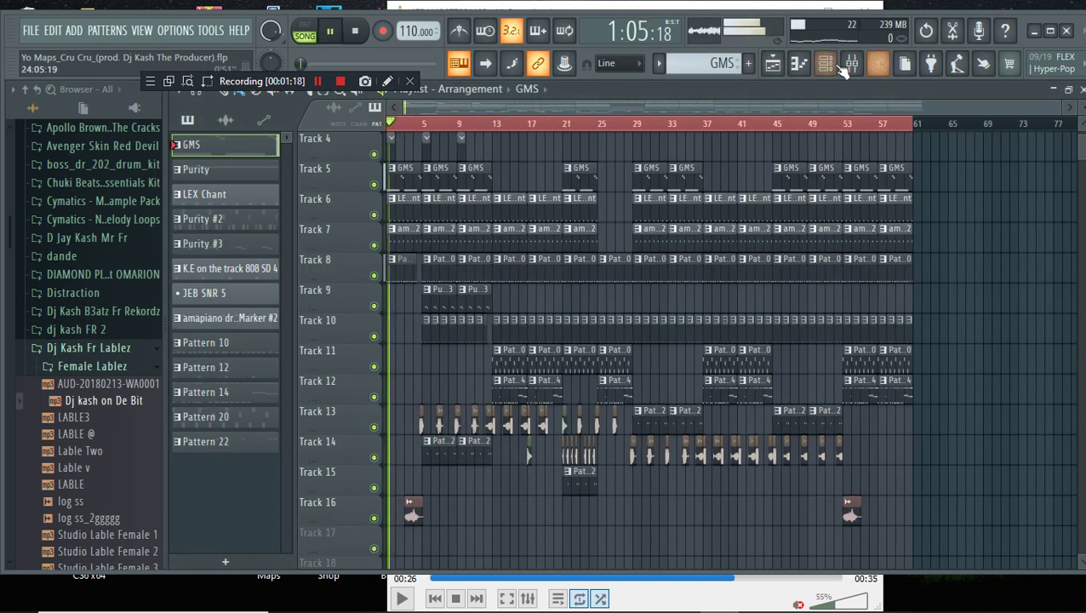
left_click(837, 64)
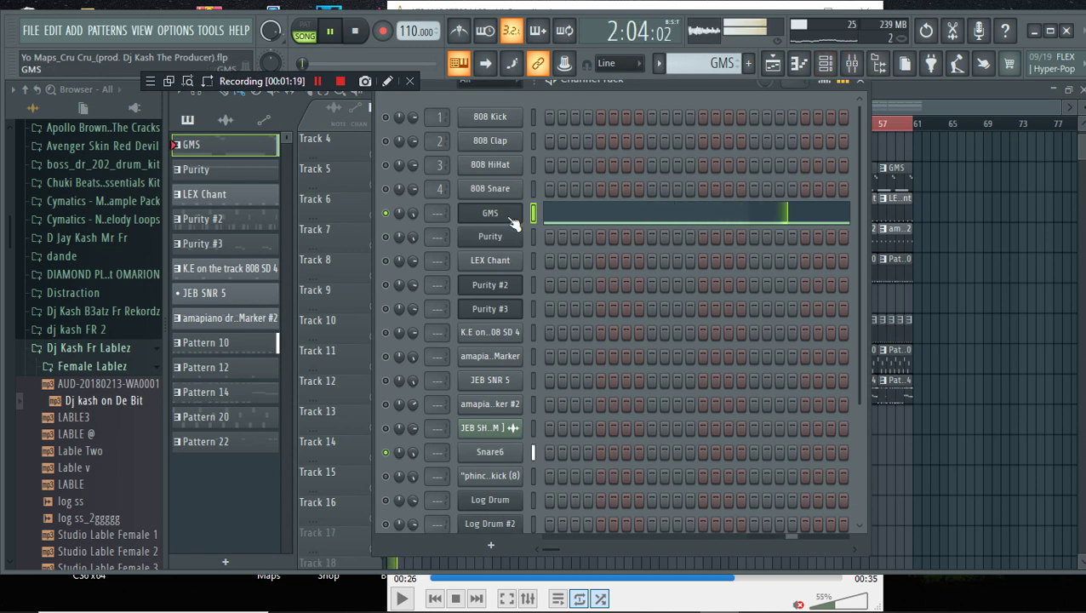
left_click(682, 218)
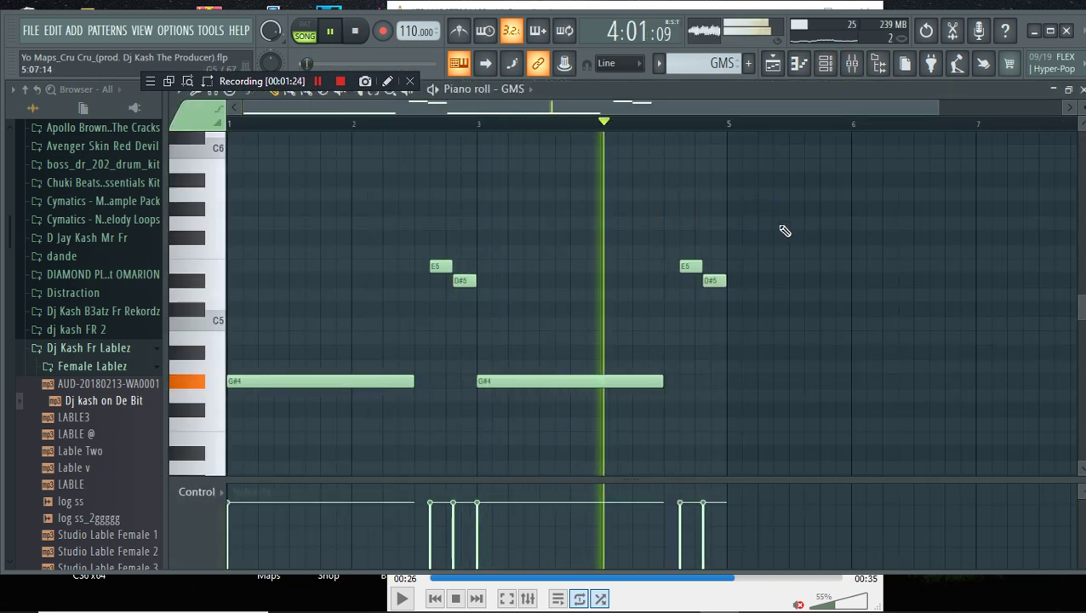
left_click(826, 67)
key("space")
Select the Purity pattern, unmute its channel and show the Tremolo Signal preset in the Slow Synth category
scroll(714, 65, "down", 1)
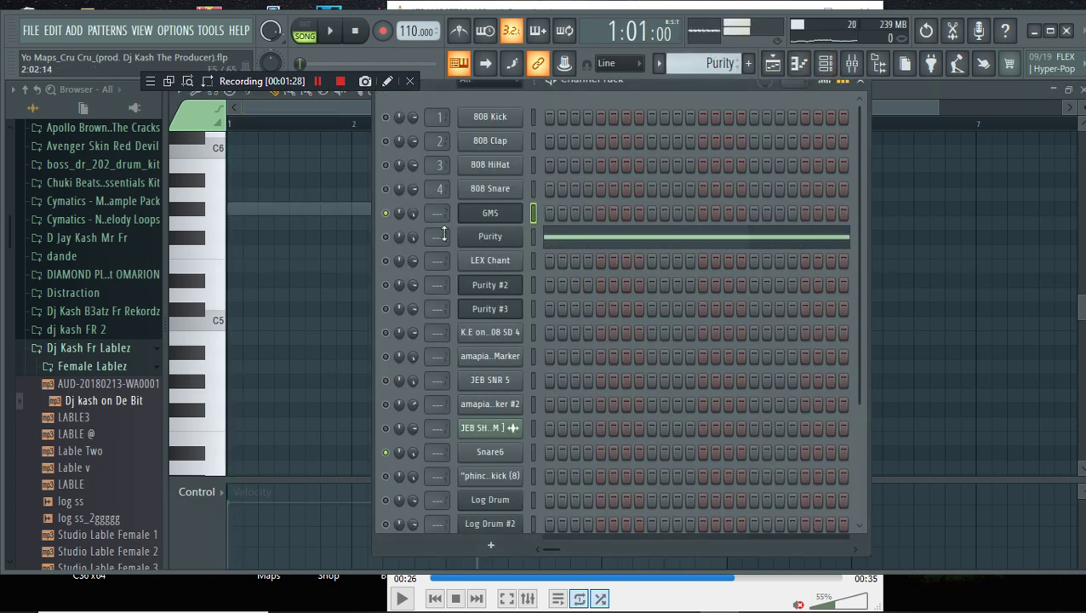
left_click(500, 239)
left_click(385, 236)
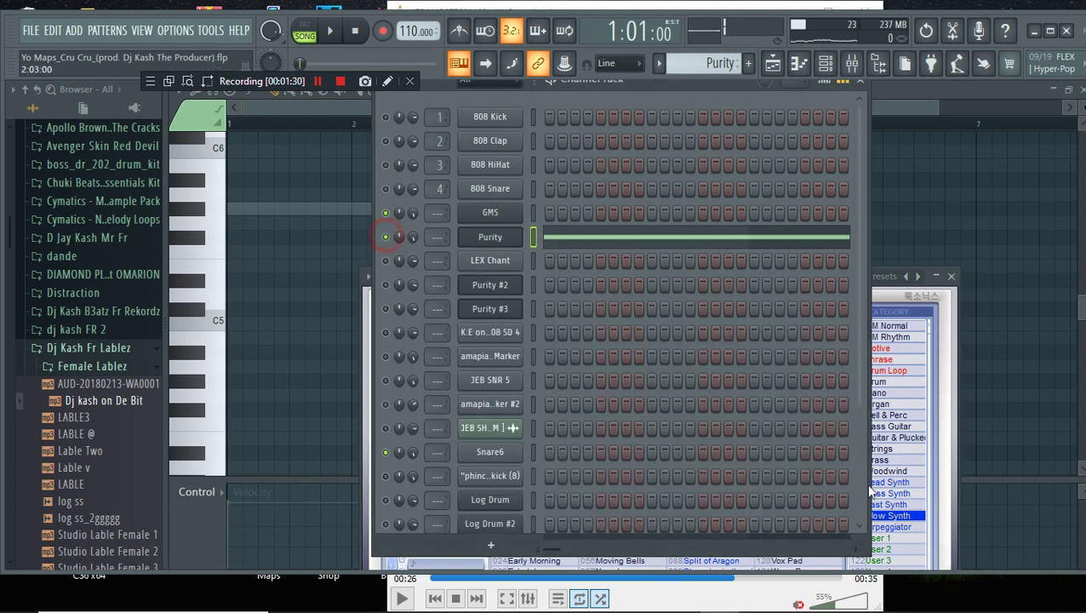
left_click(893, 280)
left_click(893, 521)
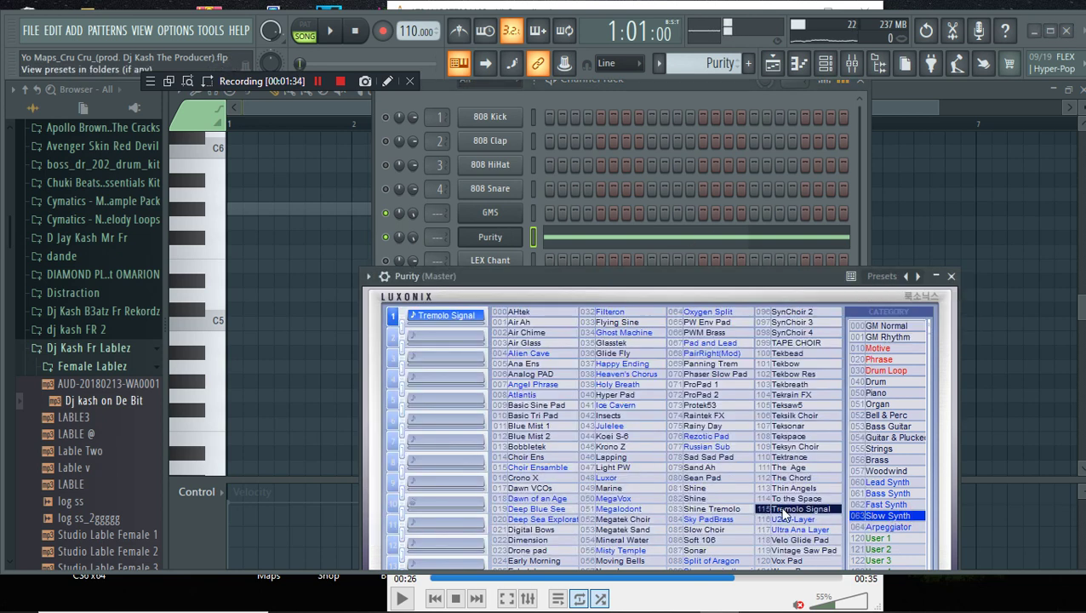
Play the song while viewing the Purity channel's notes in the piano roll
left_click(571, 236)
key("space")
scroll(608, 244, "up", 3)
left_click(827, 65)
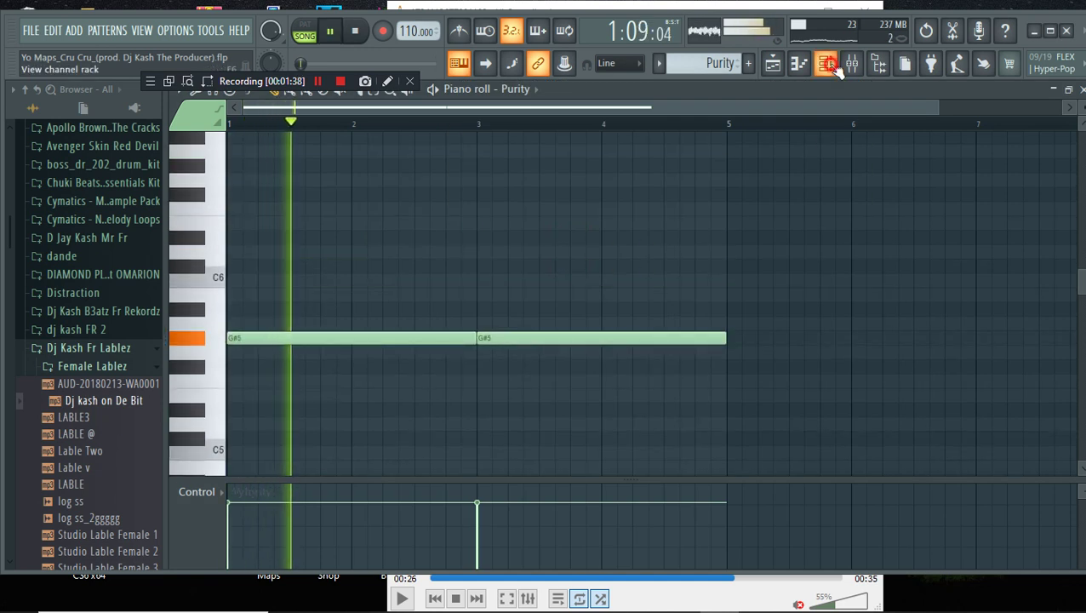
key("space")
Play the song with the GMS channel muted and unmuted to compare how Purity sounds alone and combined
left_click(386, 213)
key("space")
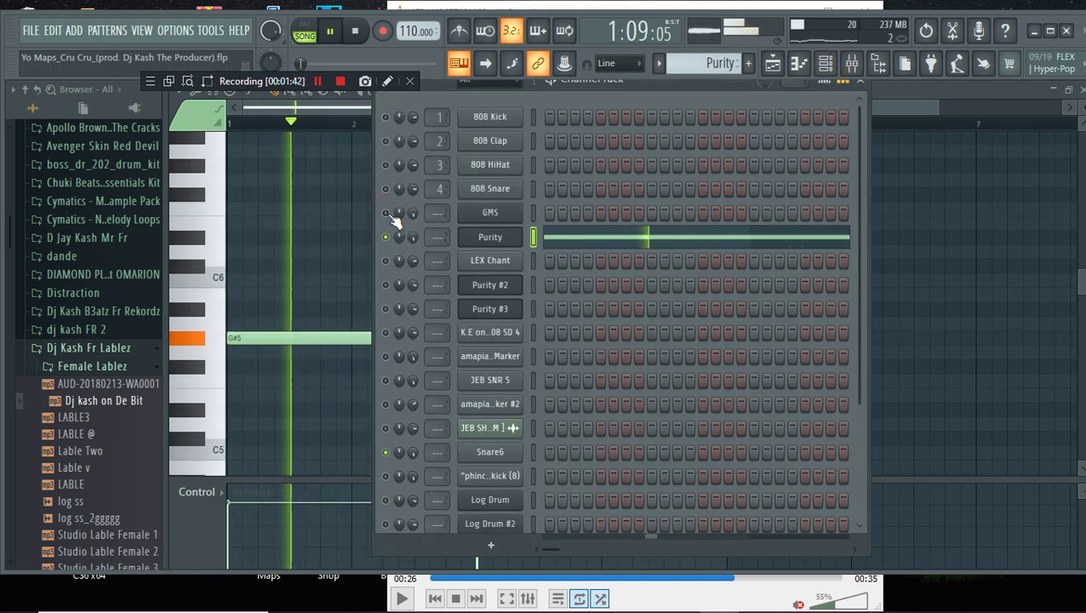
left_click(387, 213)
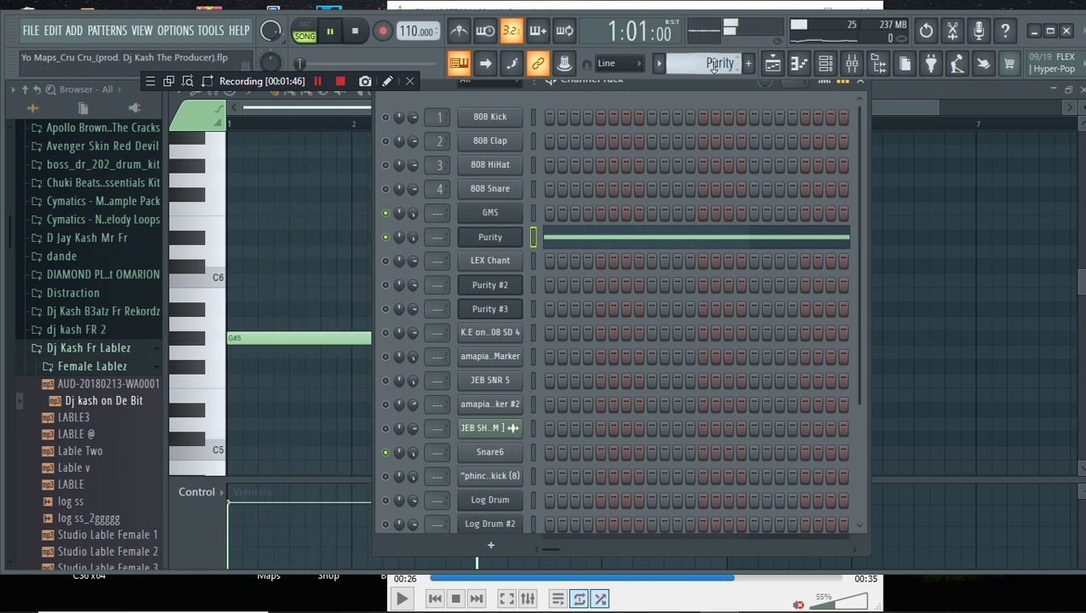
left_click(289, 211)
right_click(294, 211)
left_click(825, 64)
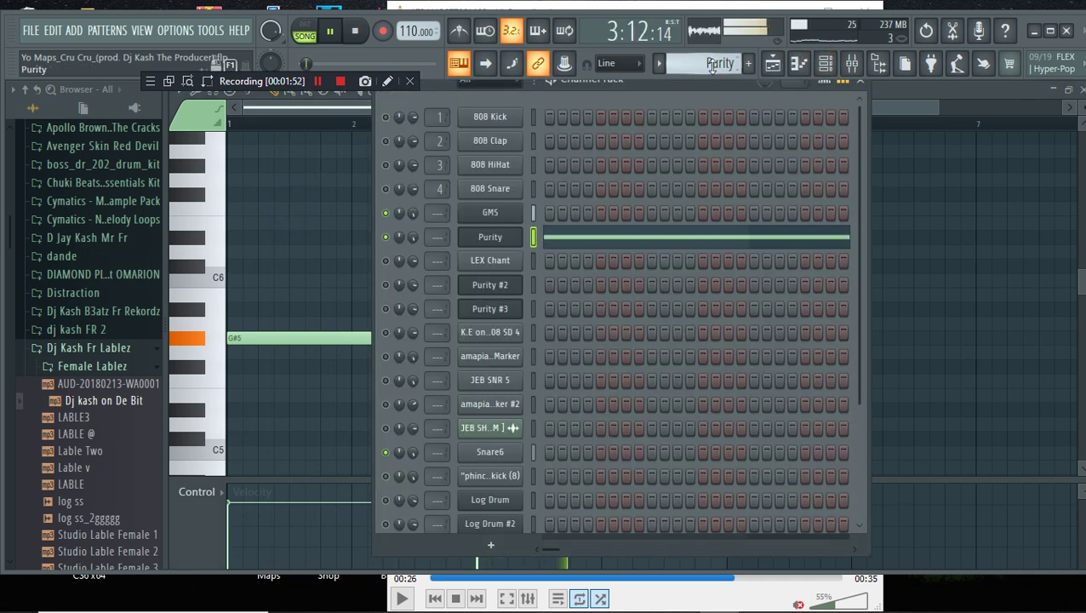
Select the LEX Chant pattern and normalize the sample of its channel
scroll(711, 67, "down", 1)
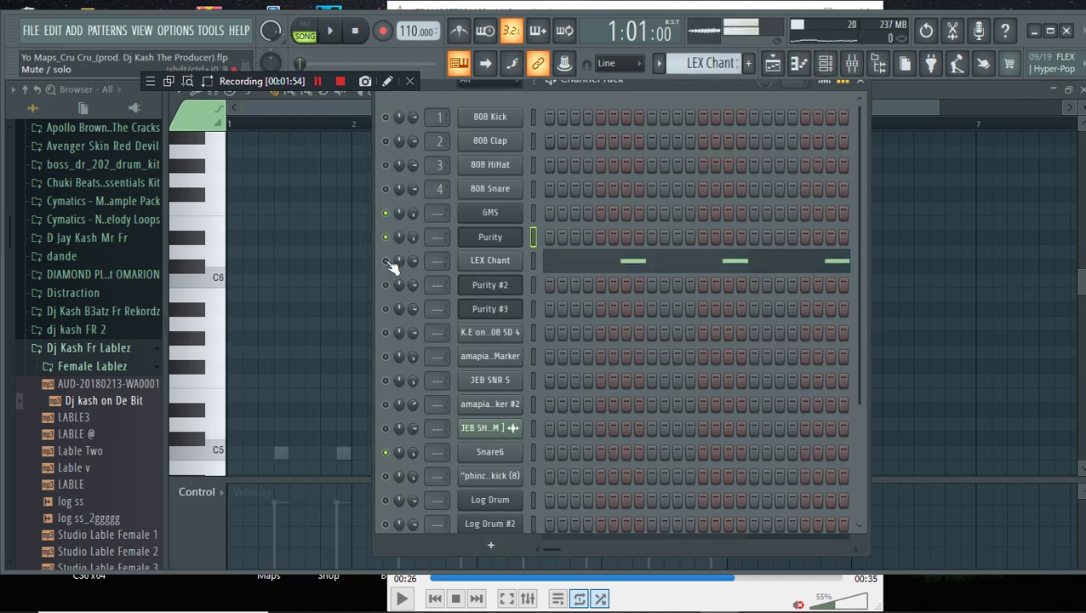
left_click(519, 265)
left_click(415, 329)
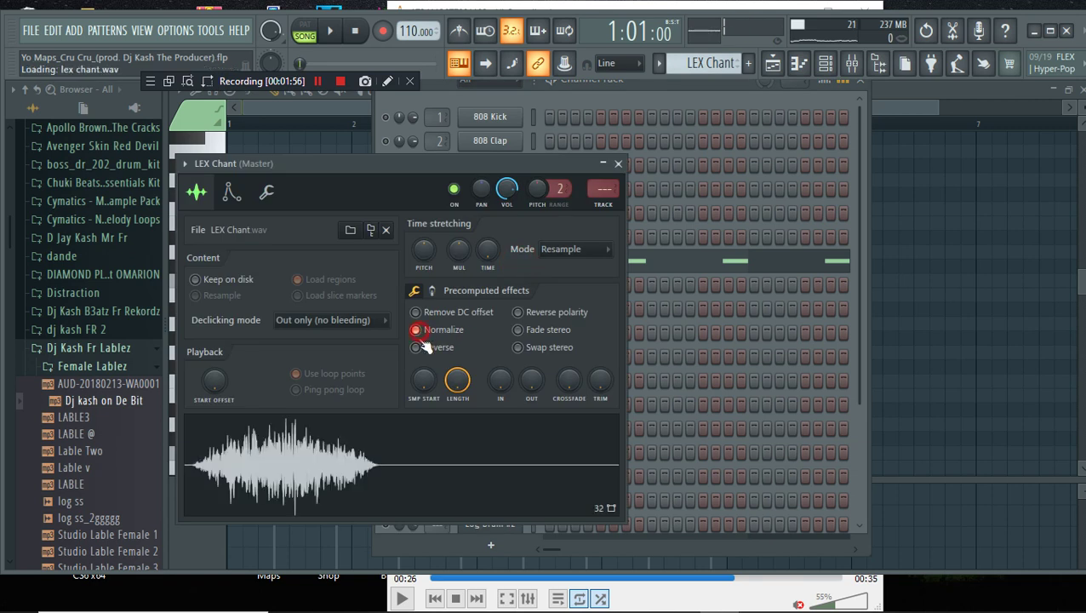
Unmute the LEX Chant channel and set its volume to 50% during playback
key("space")
left_click(655, 92)
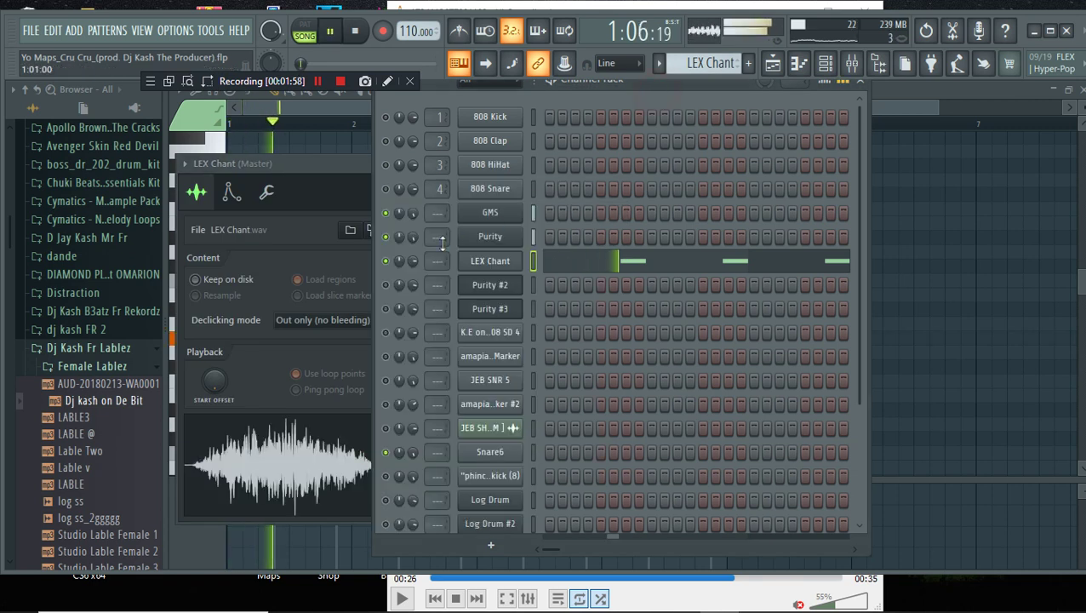
left_click_drag(413, 261, 413, 275)
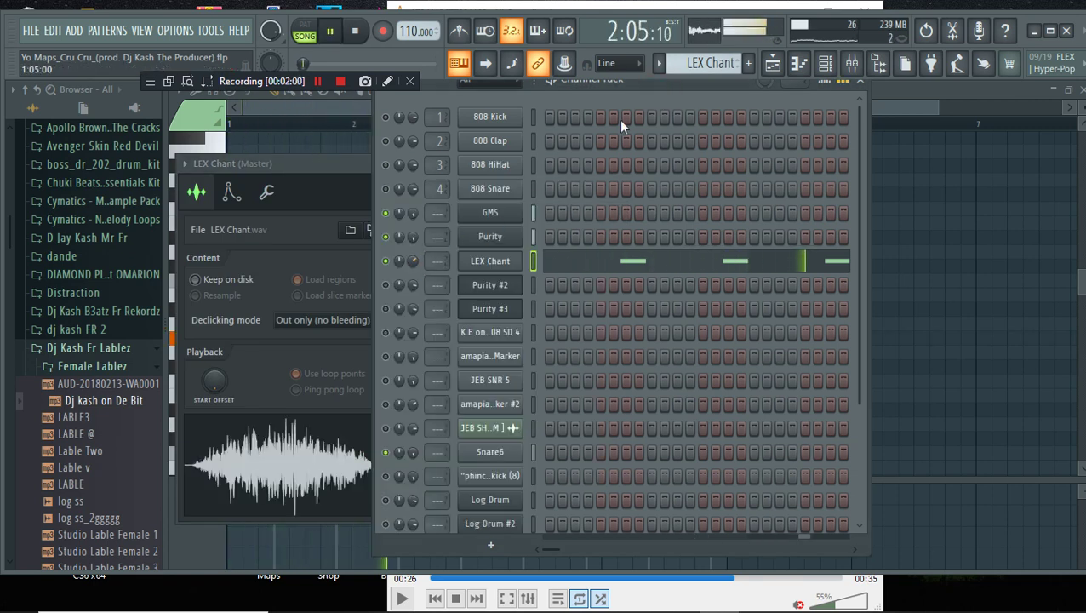
left_click(651, 93)
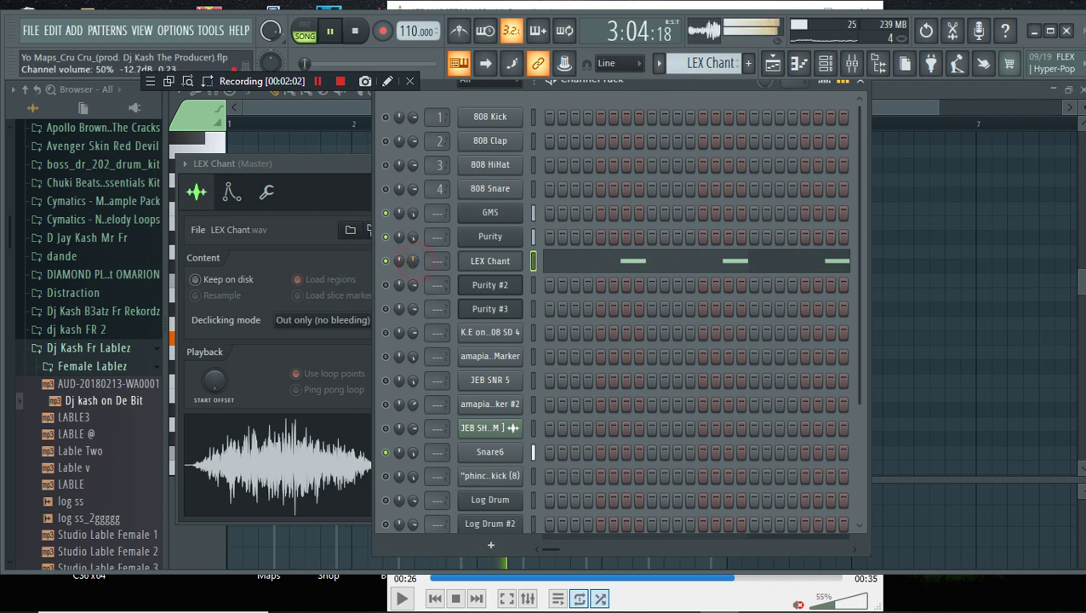
Select the Purity #2 pattern and show its Mandolin preset in the Guitar & Plucked category
scroll(715, 66, "down", 1)
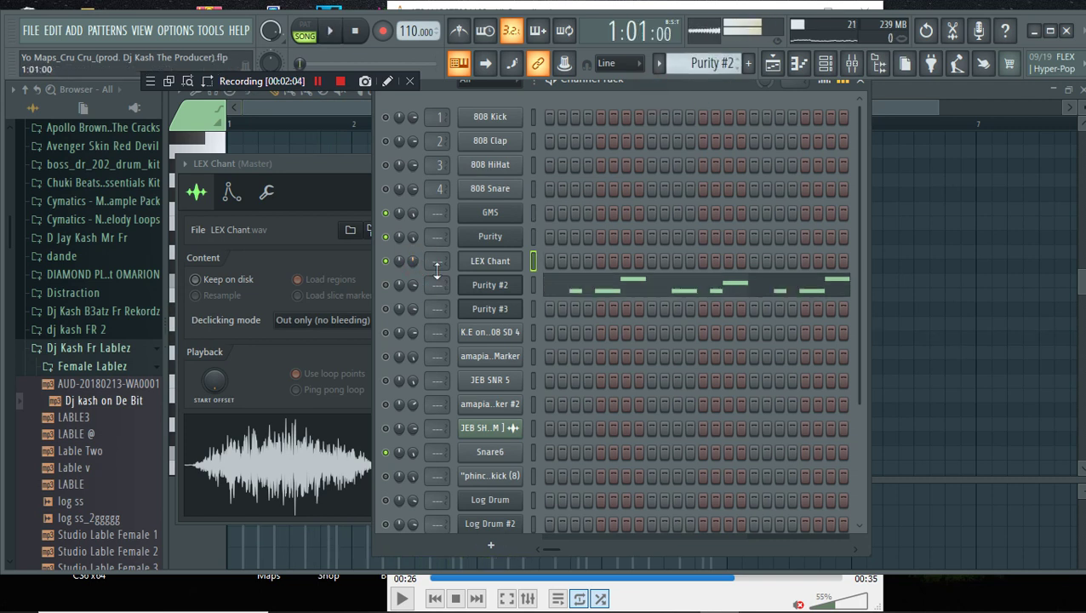
left_click(490, 284)
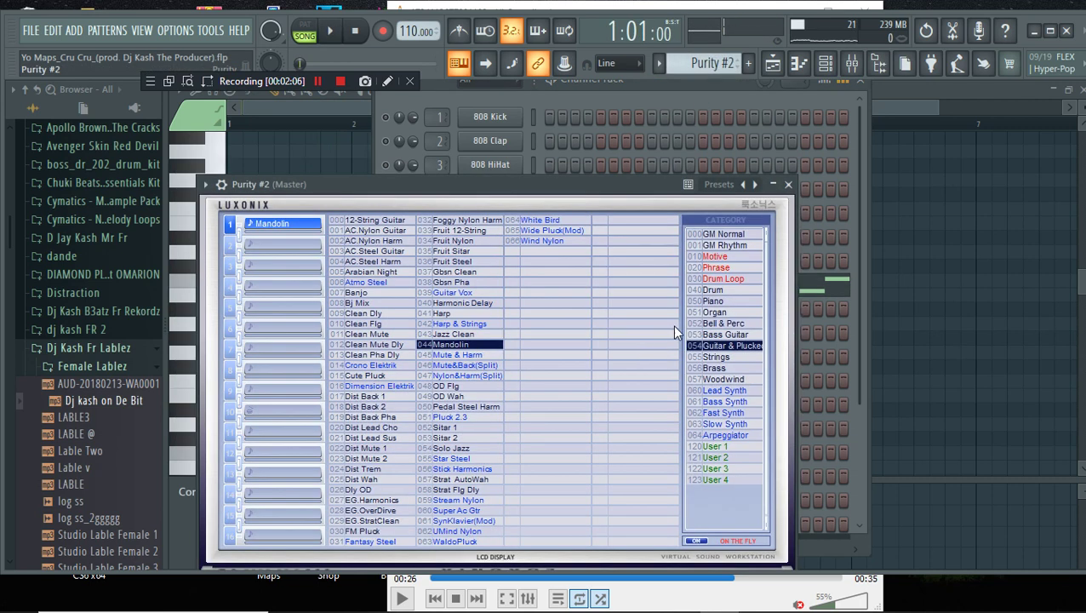
left_click(680, 83)
Unmute the Purity #2 channel and play the song to hear it with the other active channels
key("space")
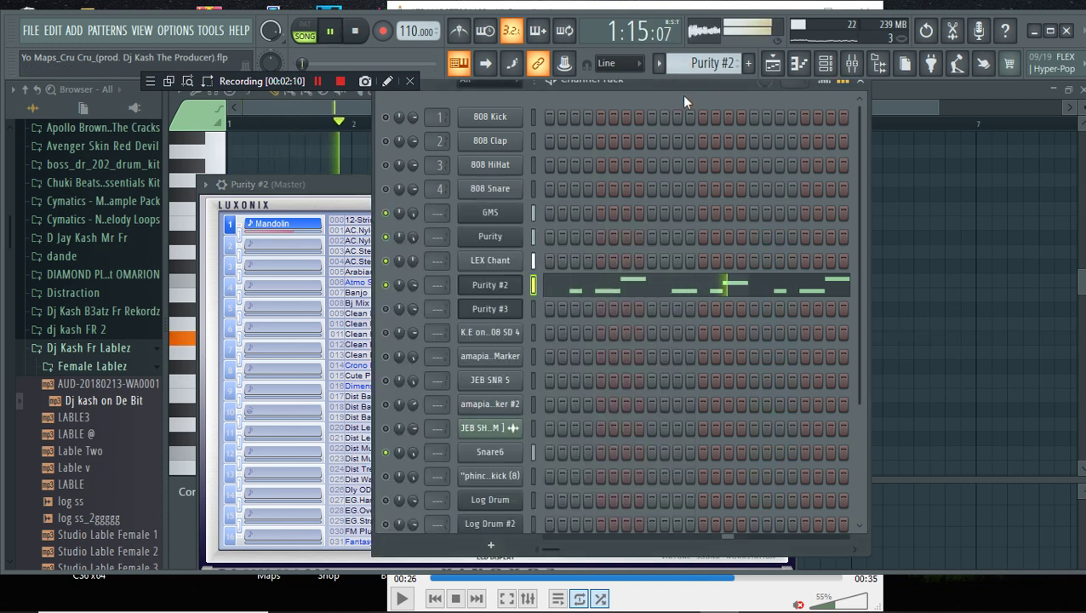
key("space")
key("space")
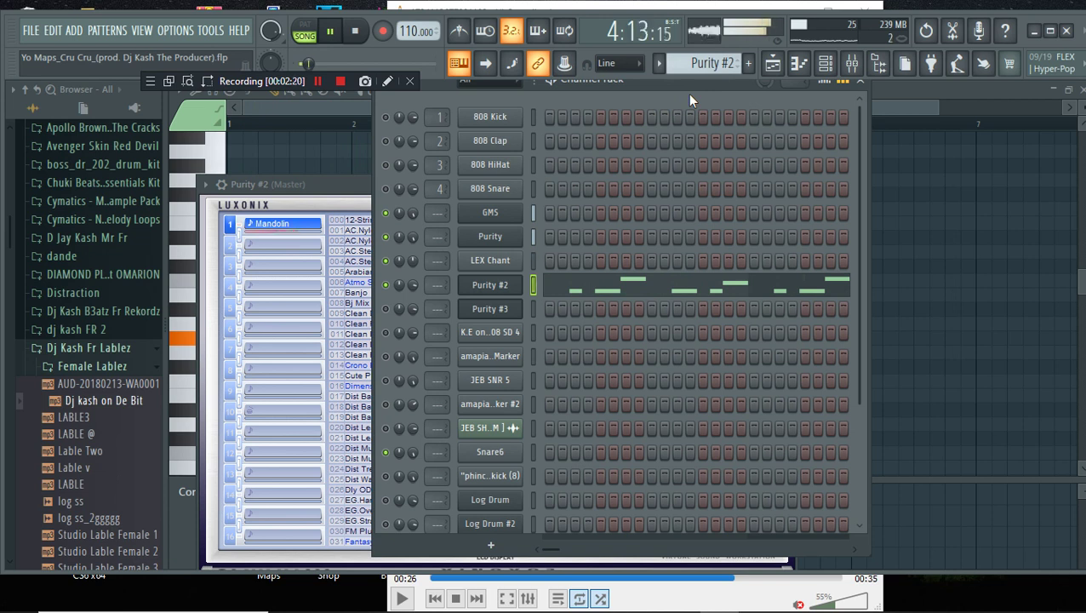
key("space")
View the Purity #2 pattern's notes in the piano roll while the song plays
left_click(486, 292)
left_click(720, 97)
left_click(730, 289)
key("space")
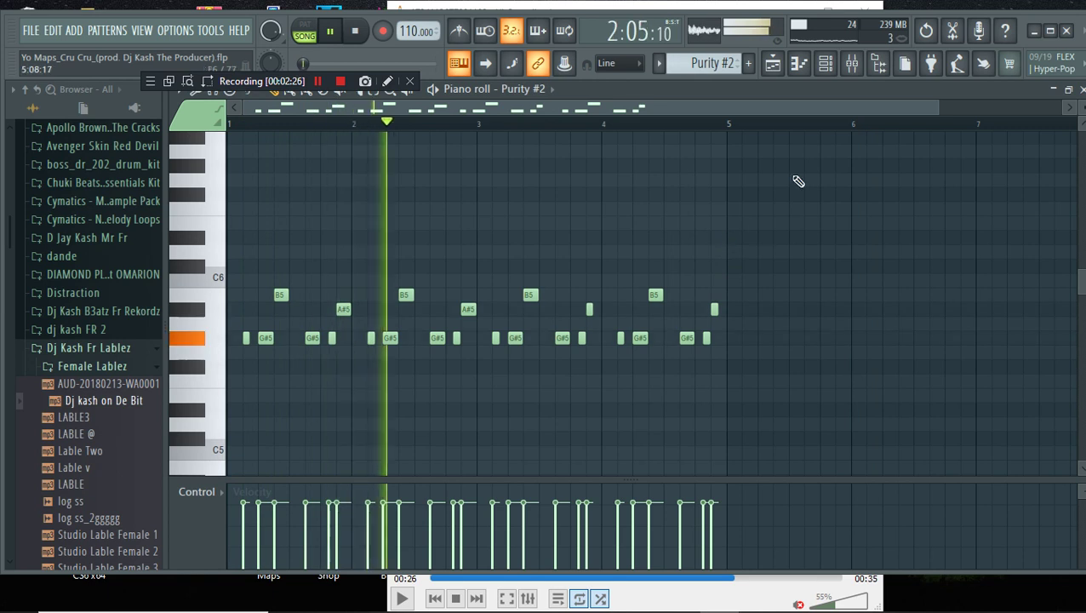
left_click(826, 68)
key("space")
Set the playback position to bar 5 in the playlist and select the Purity #3 pattern
left_click(774, 65)
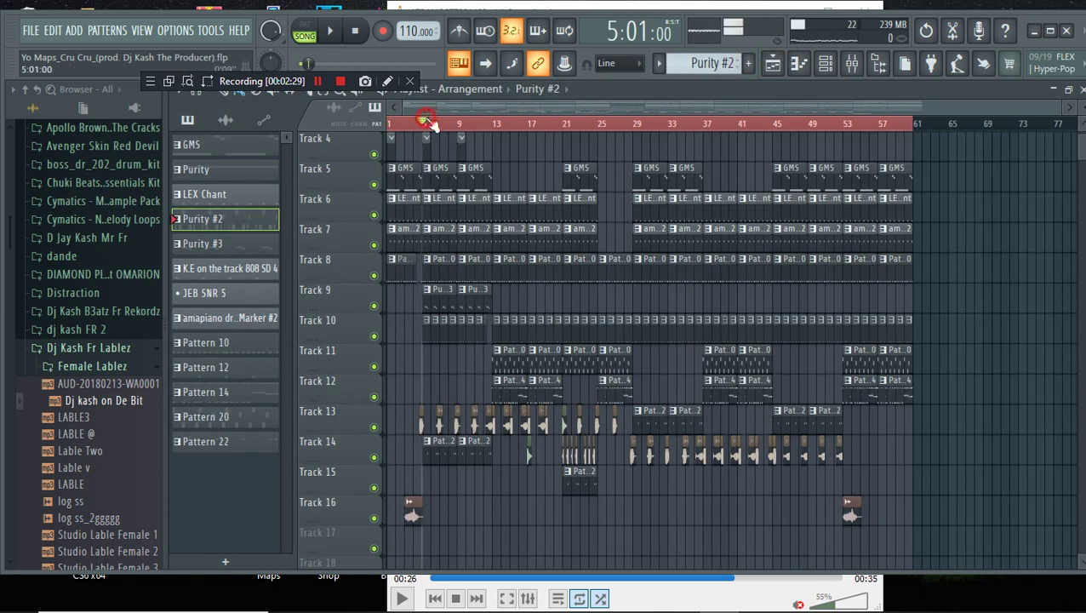
left_click(829, 66)
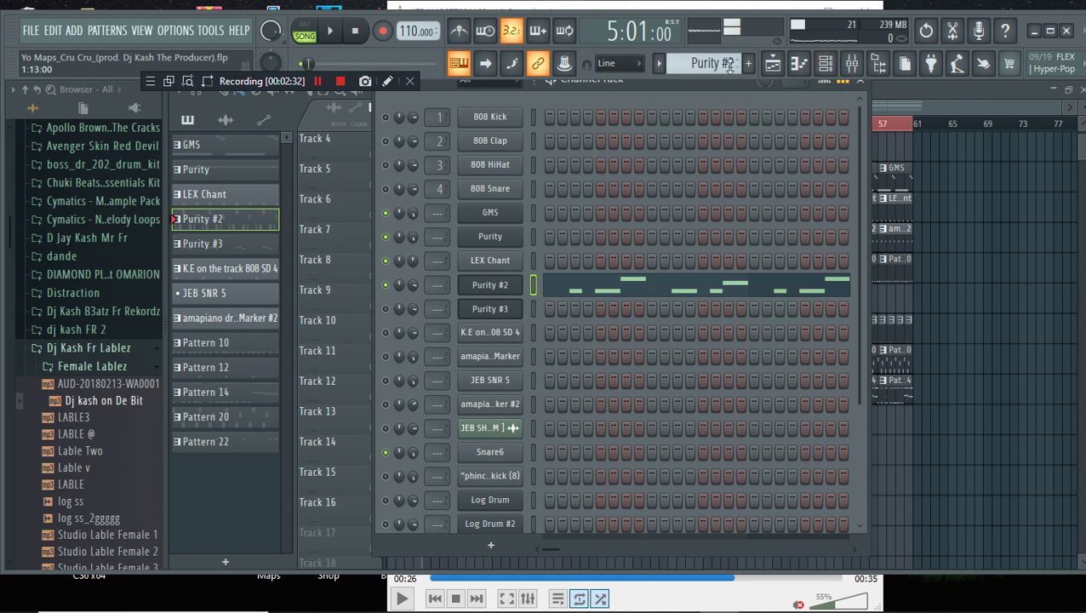
key("F6")
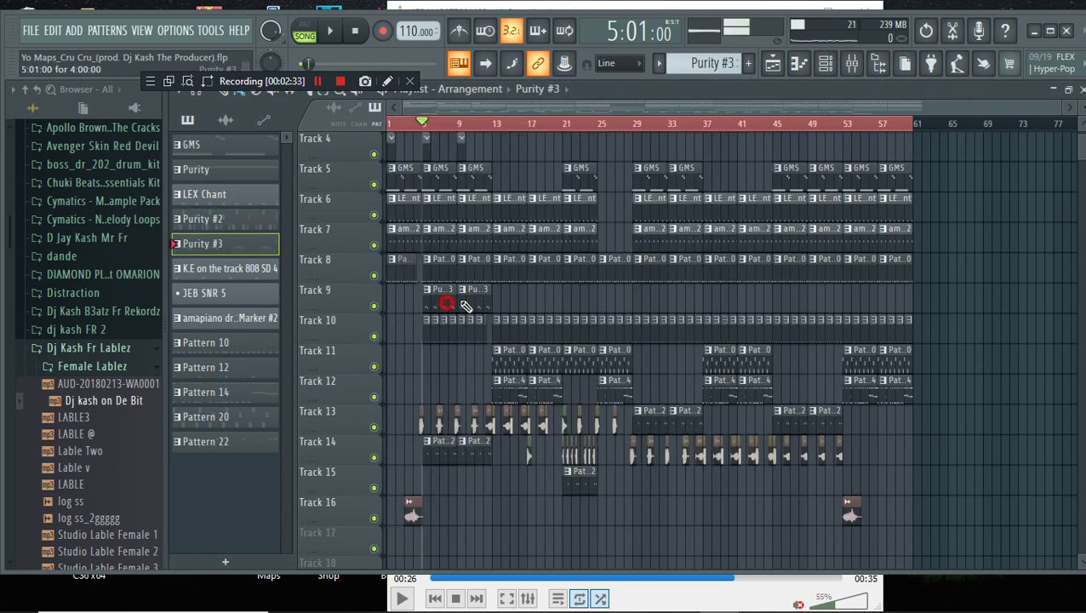
Open the Purity #3 clip on Track 9 in the piano roll and play it from bar 5
double_click(466, 307)
key("space")
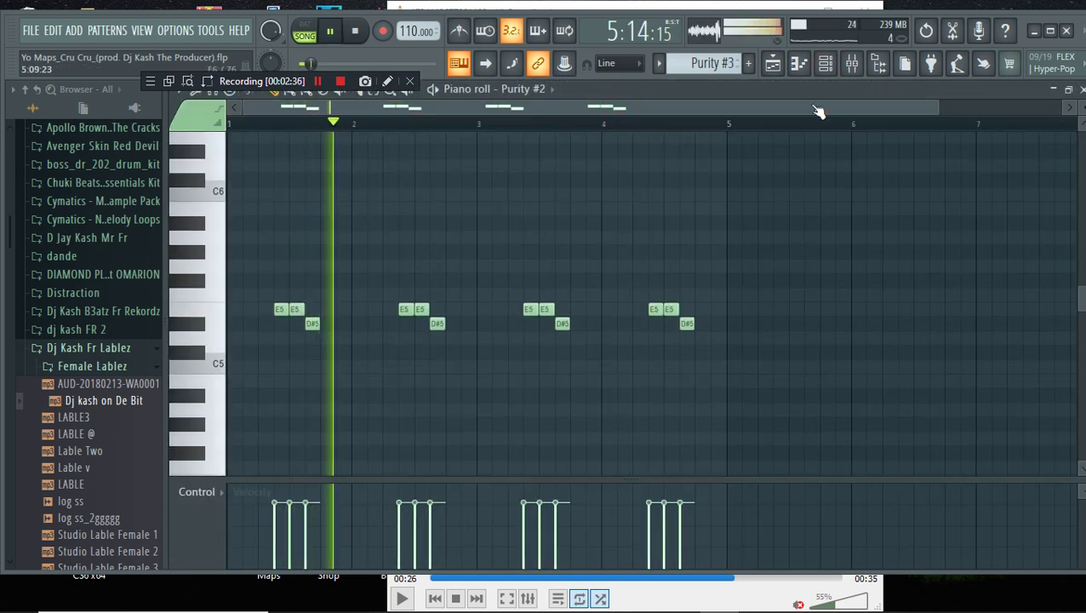
left_click(826, 65)
left_click(826, 65)
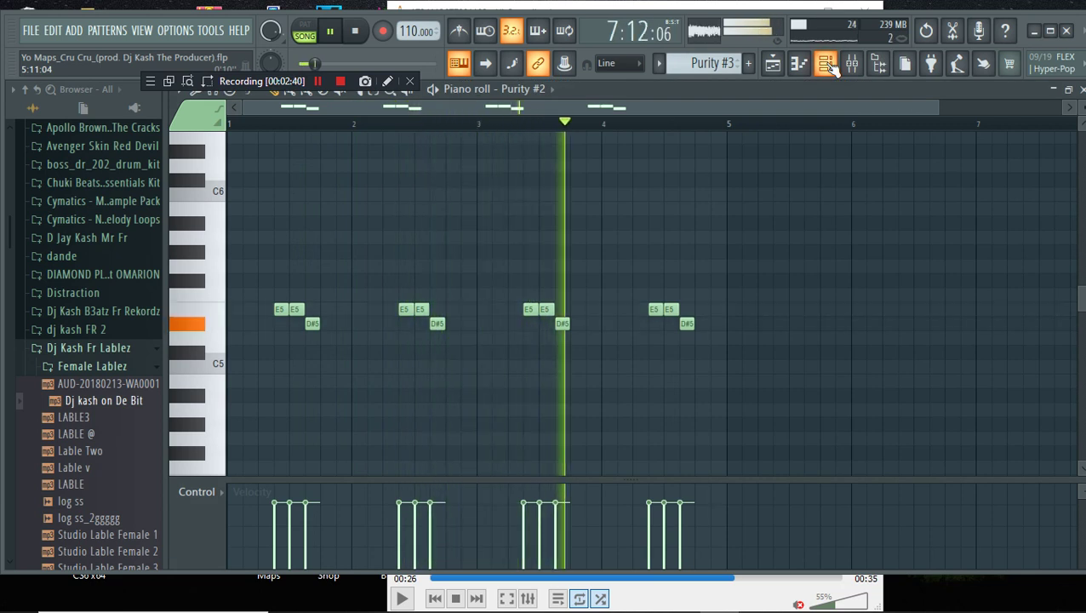
Return to the playlist and play the song from around bar 4
left_click(826, 65)
key("space")
left_click(827, 66)
left_click(772, 64)
key("space")
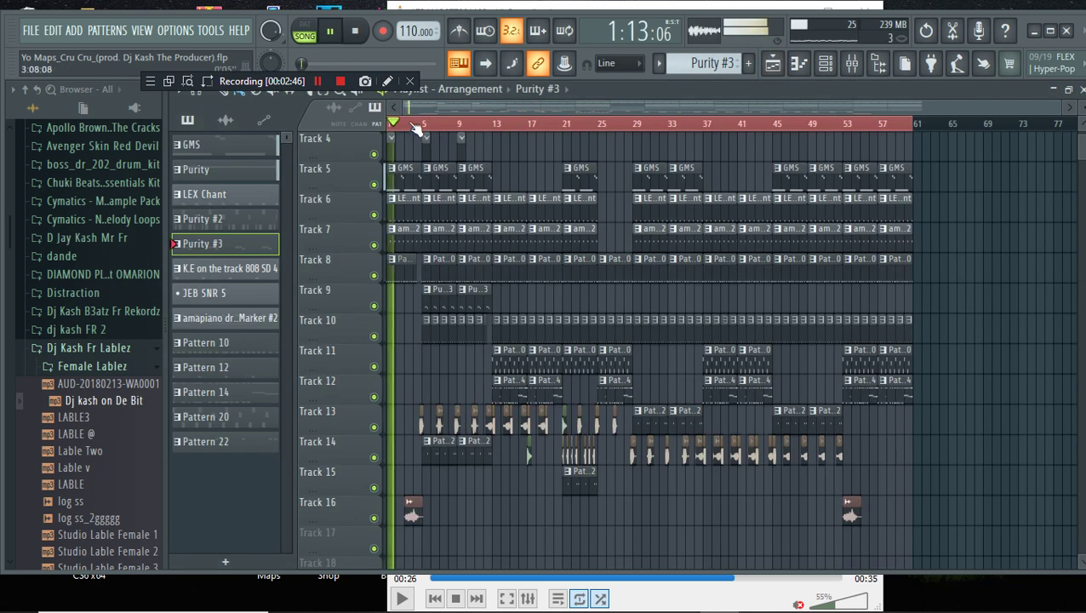
left_click(413, 123)
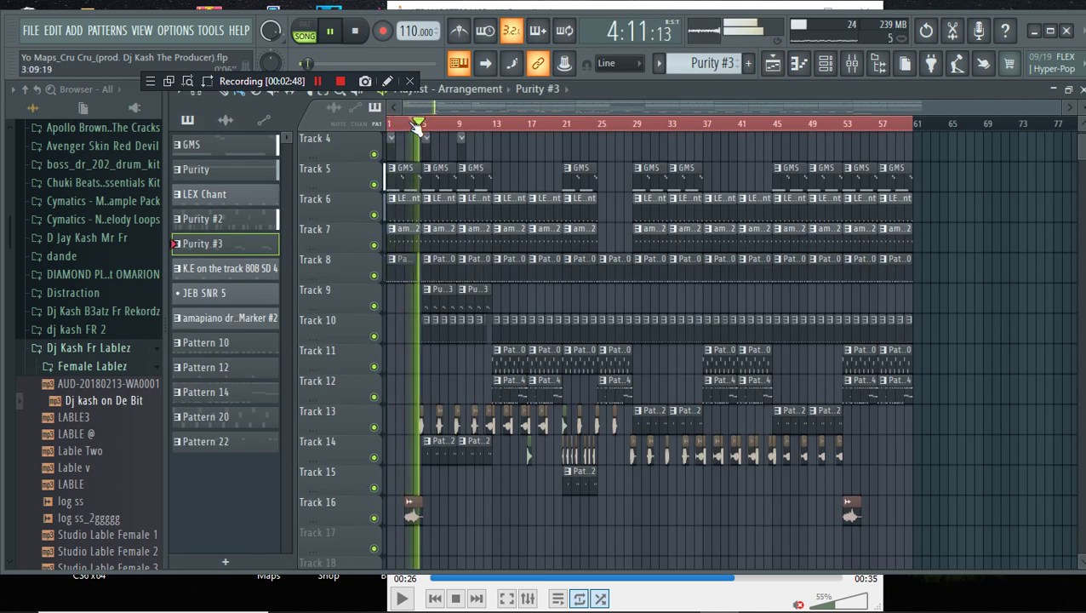
Stop playback, unmute all channels, and select Pattern 10
left_click(830, 71)
key("space")
scroll(729, 60, "down", 1)
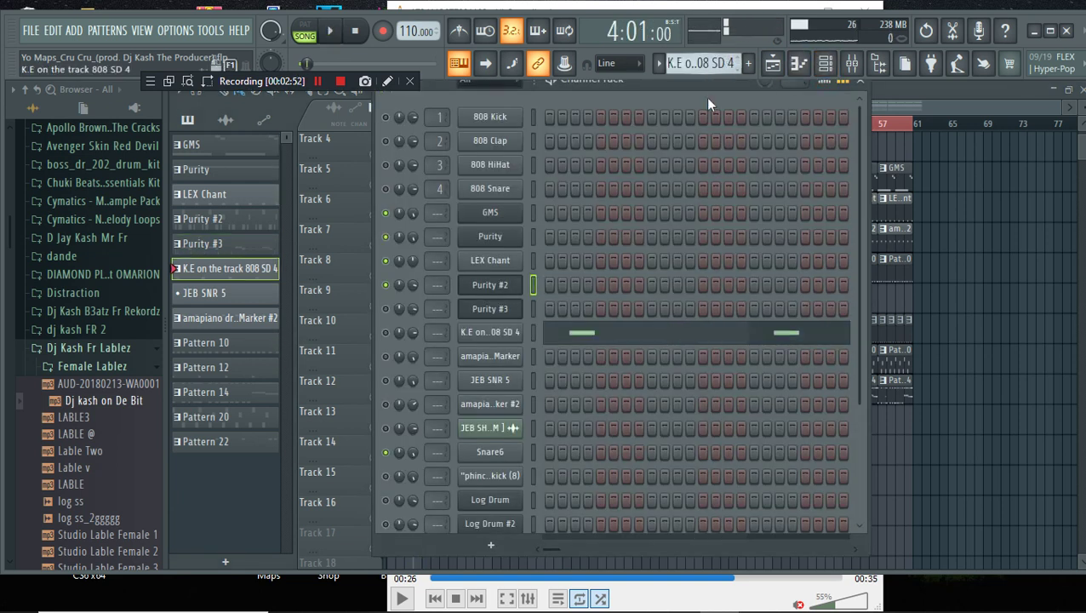
scroll(719, 66, "down", 3)
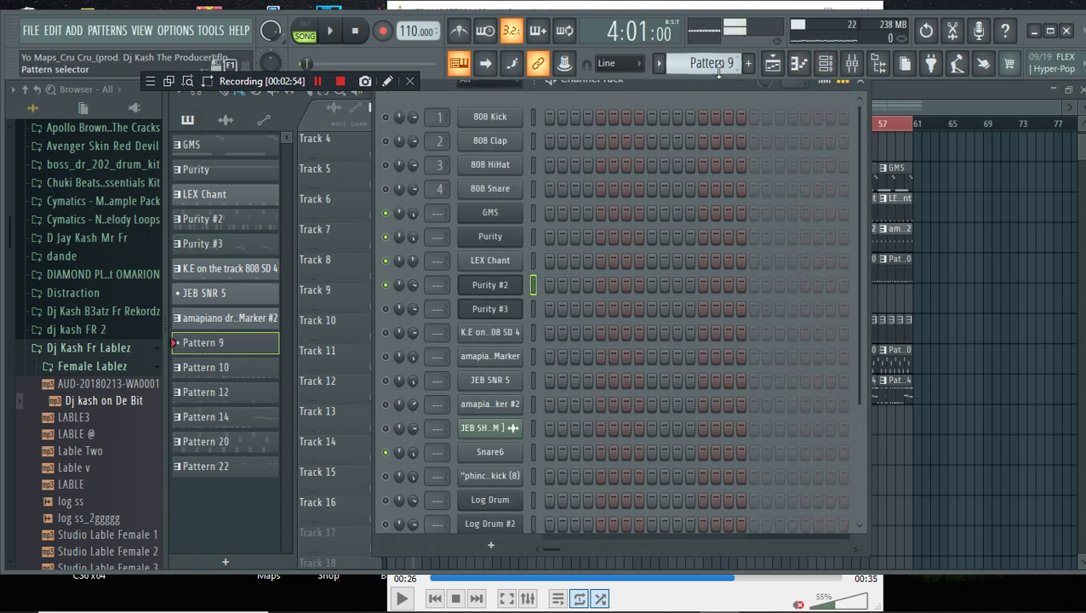
scroll(719, 66, "down", 1)
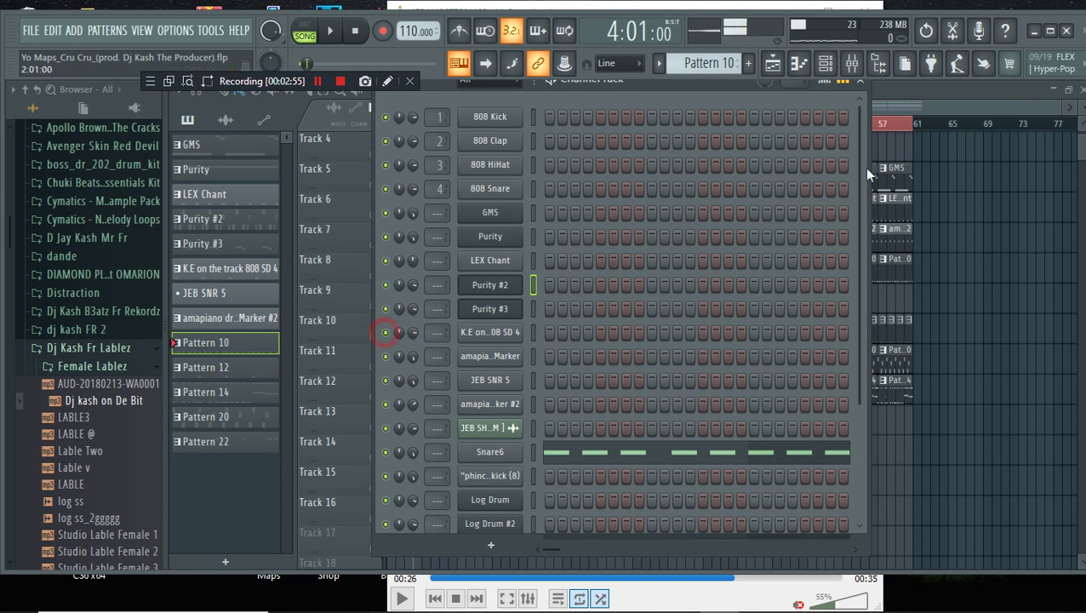
left_click(909, 109)
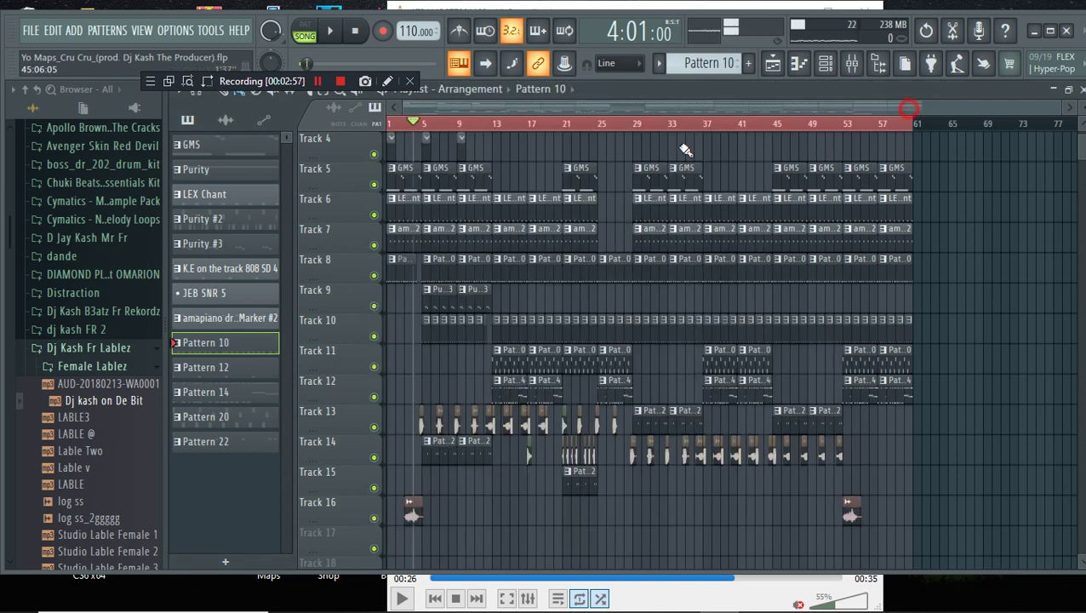
Play the full arrangement from bar 13 in the playlist
left_click(501, 125)
left_click(488, 124)
key("space")
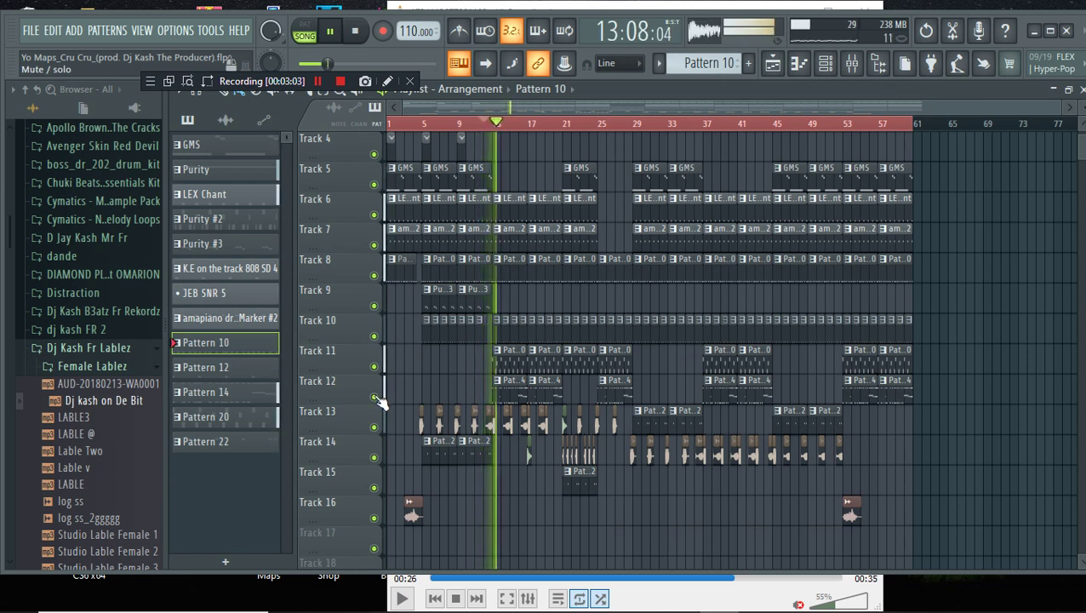
Solo Track 11 and open its Pattern 20 clip at bar 13 in the piano roll
right_click(373, 367)
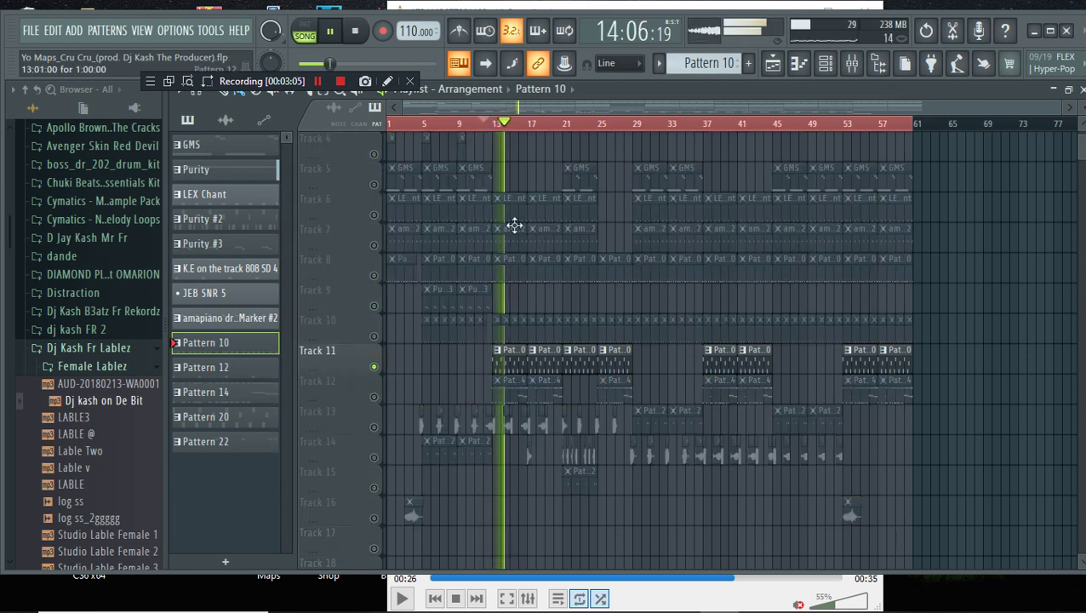
left_click(494, 123)
double_click(508, 364)
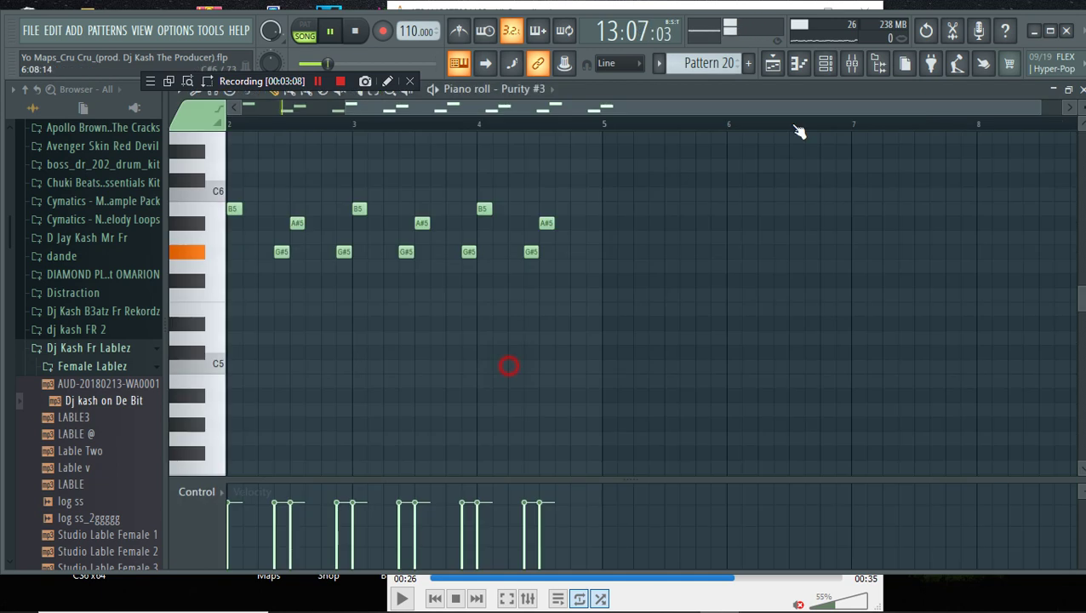
View the preset loaded in the Purity #3 instrument and return to its notes
left_click(825, 63)
left_click(494, 308)
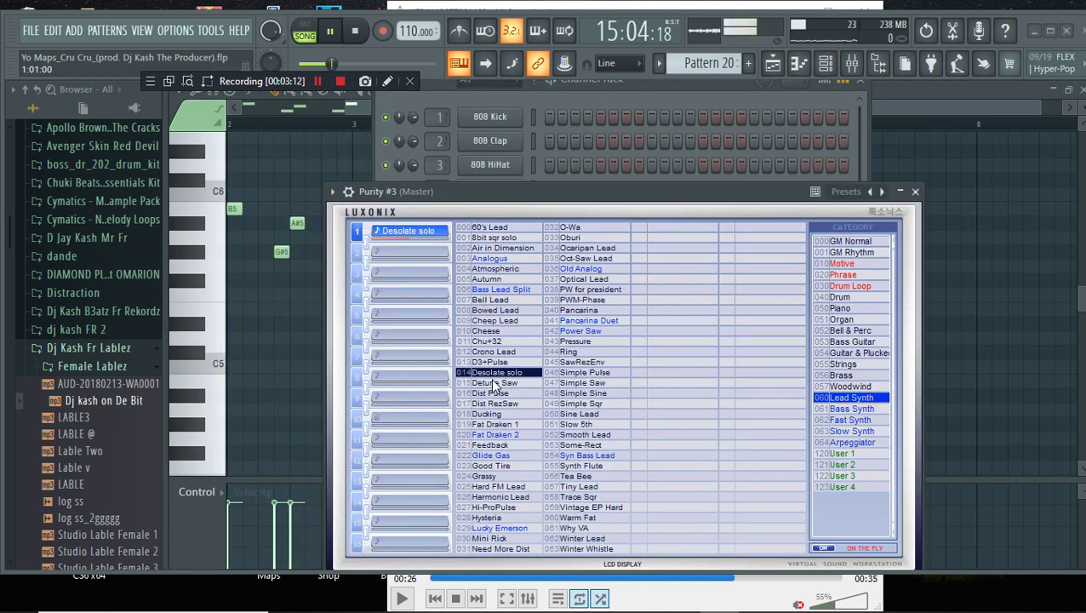
left_click(941, 98)
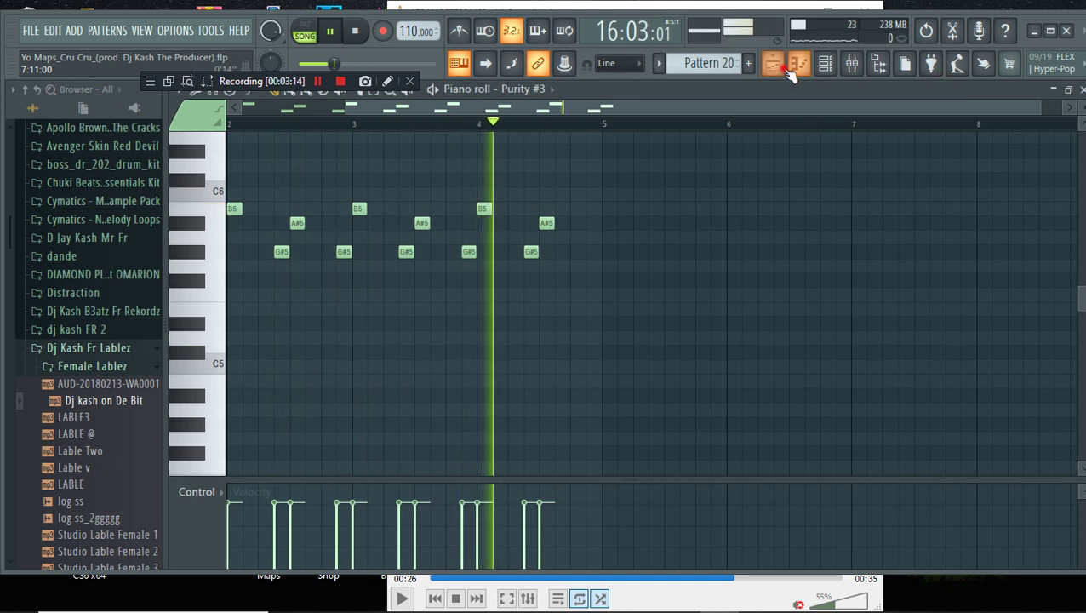
Play the playlist with Track 12 also enabled and open its Pattern 14 clip at bar 13 in the piano roll
left_click(794, 68)
key("space")
key("space")
key("space")
double_click(509, 396)
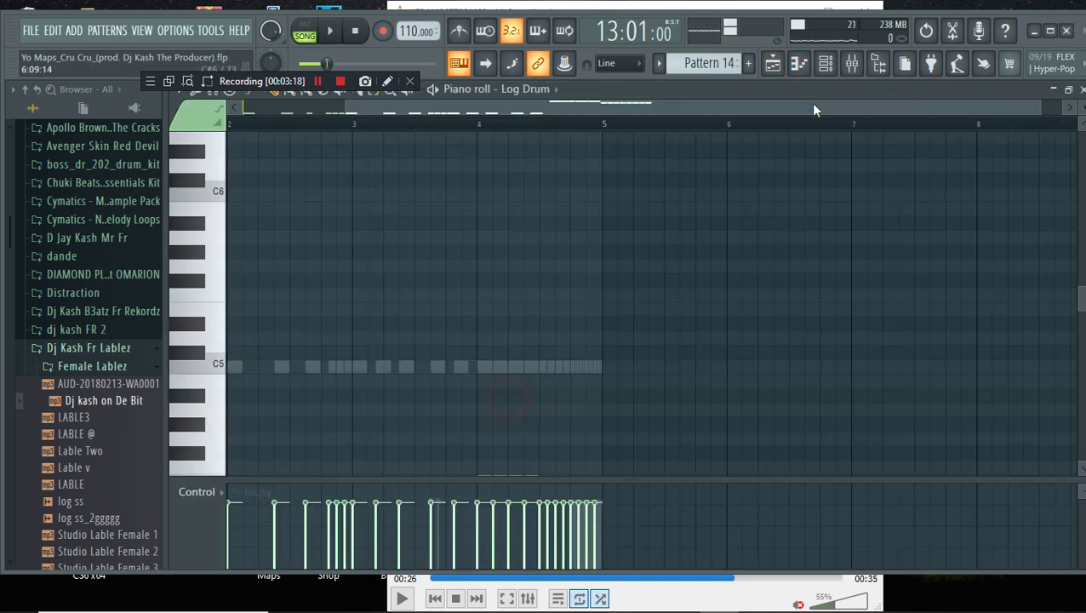
Show Pattern 14's log drum and snare channels in the channel rack and play the pattern by itself
left_click(825, 64)
scroll(651, 366, "down", 4)
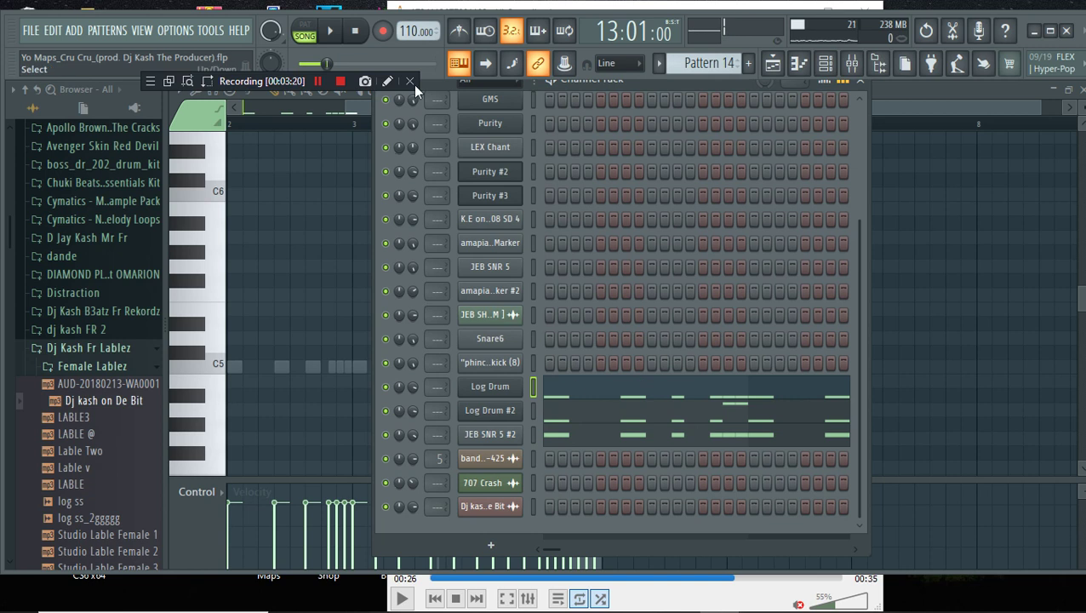
key("space")
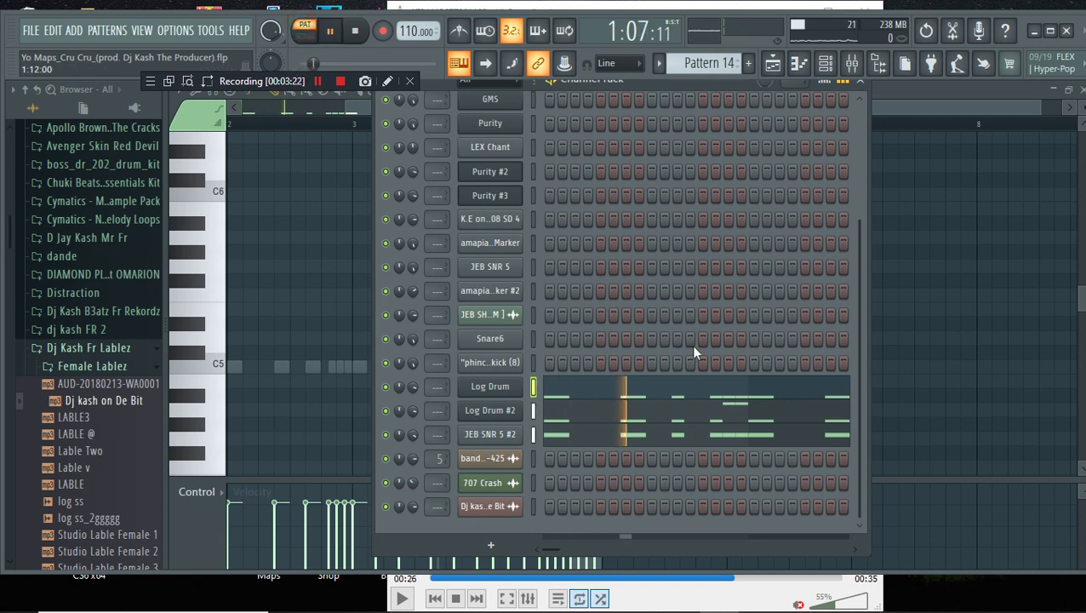
key("space")
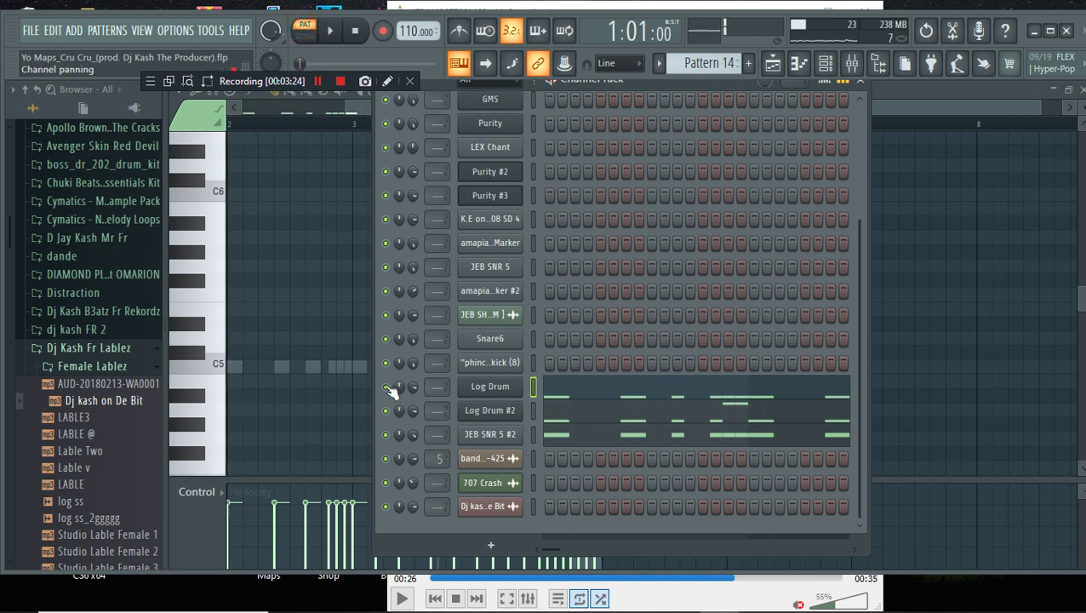
Mute Log Drum and Log Drum #2, and play the JEB SNR 5 #2 notes from bar 1 in the piano roll
left_click(585, 440)
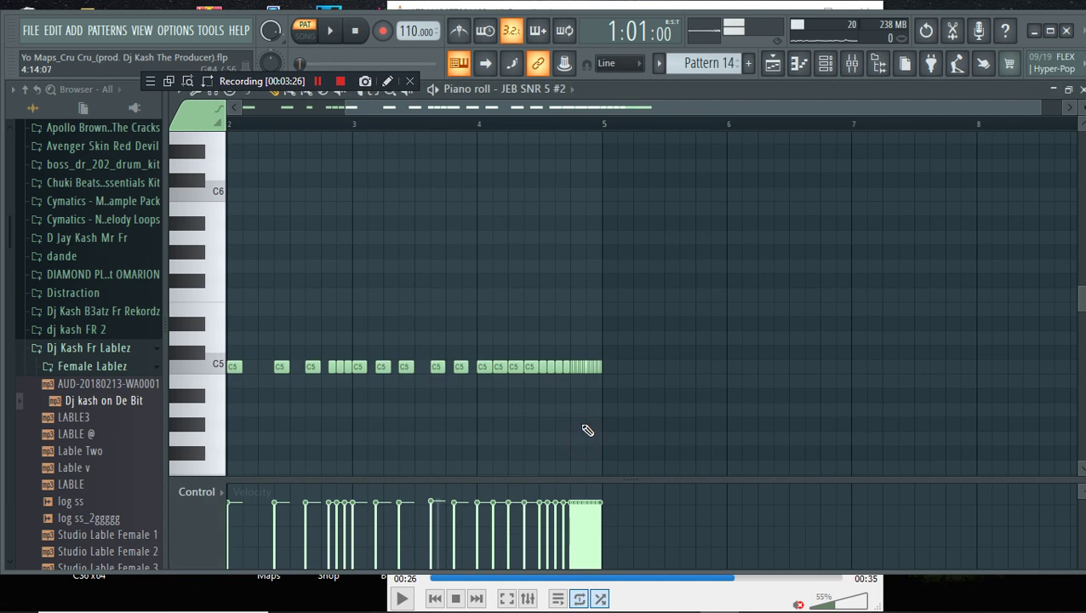
left_click_drag(610, 109, 508, 111)
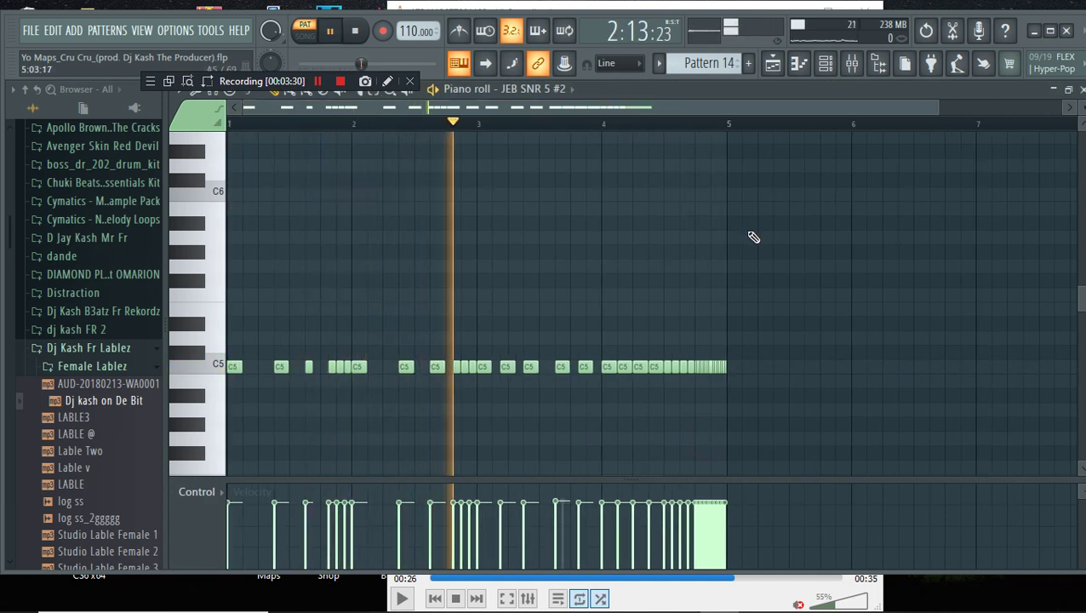
key("space")
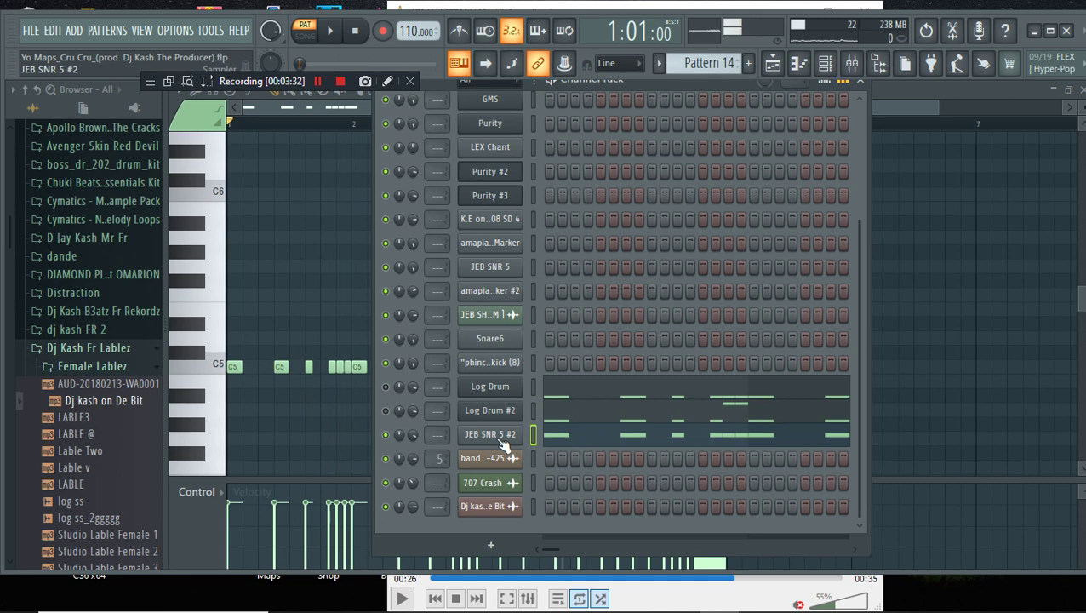
View the Log Drum #2 notes in the piano roll and play them with the channel unmuted
left_click(568, 421)
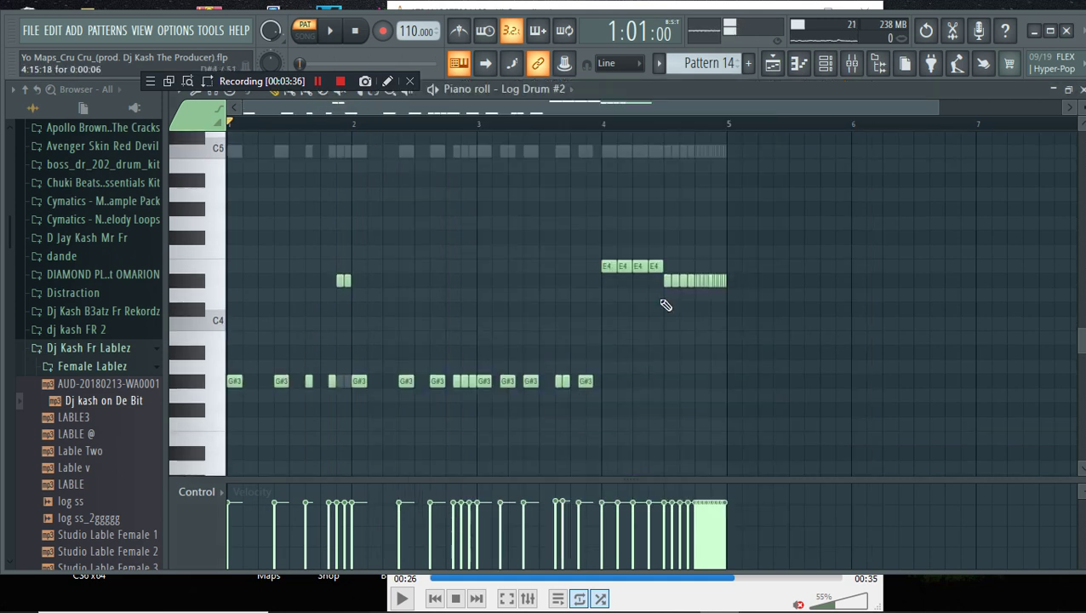
left_click(827, 68)
left_click(579, 411)
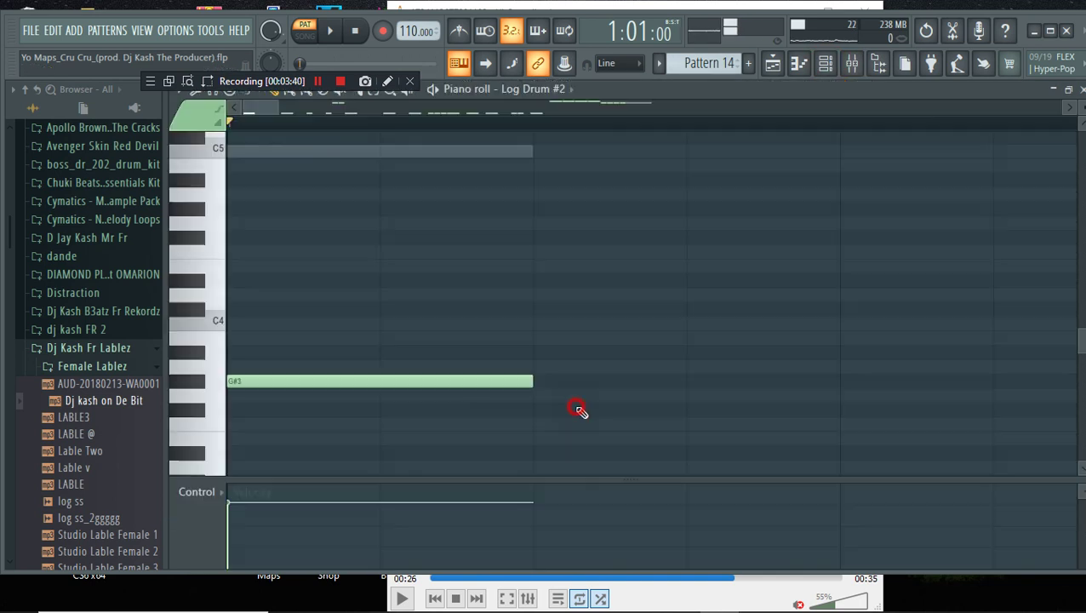
key("space")
left_click(819, 69)
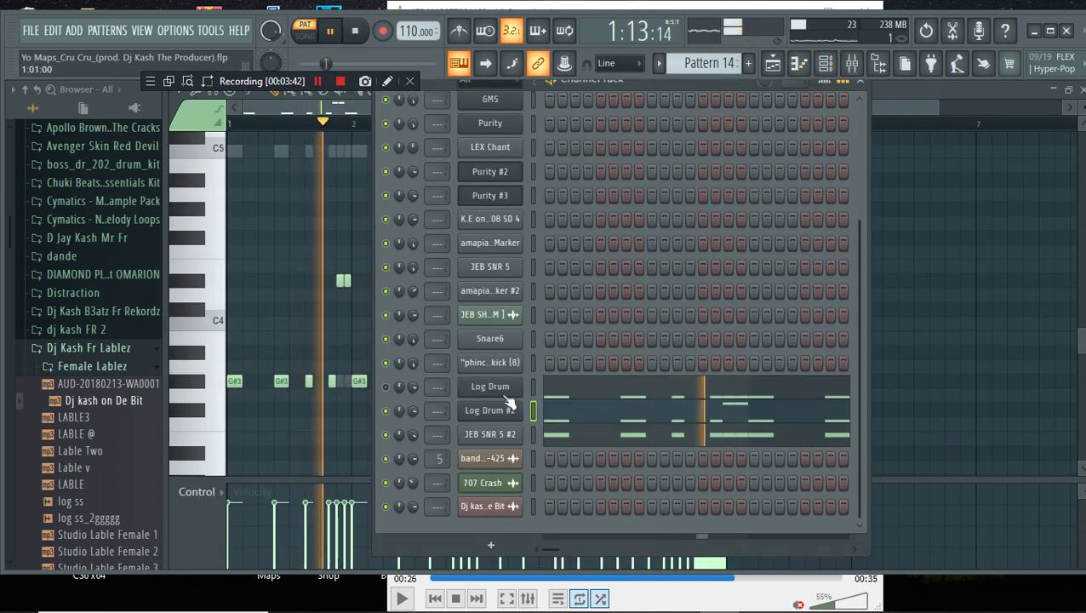
Open the Log Drum #2 synth to show its settings and play Pattern 14
left_click(499, 412)
key("space")
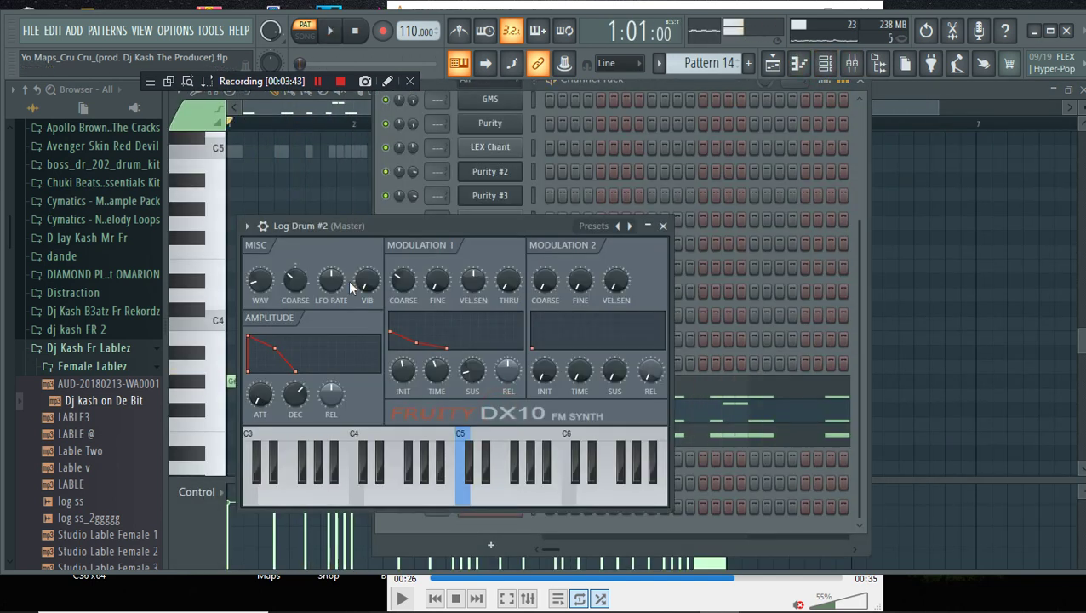
left_click(718, 89)
left_click(315, 222)
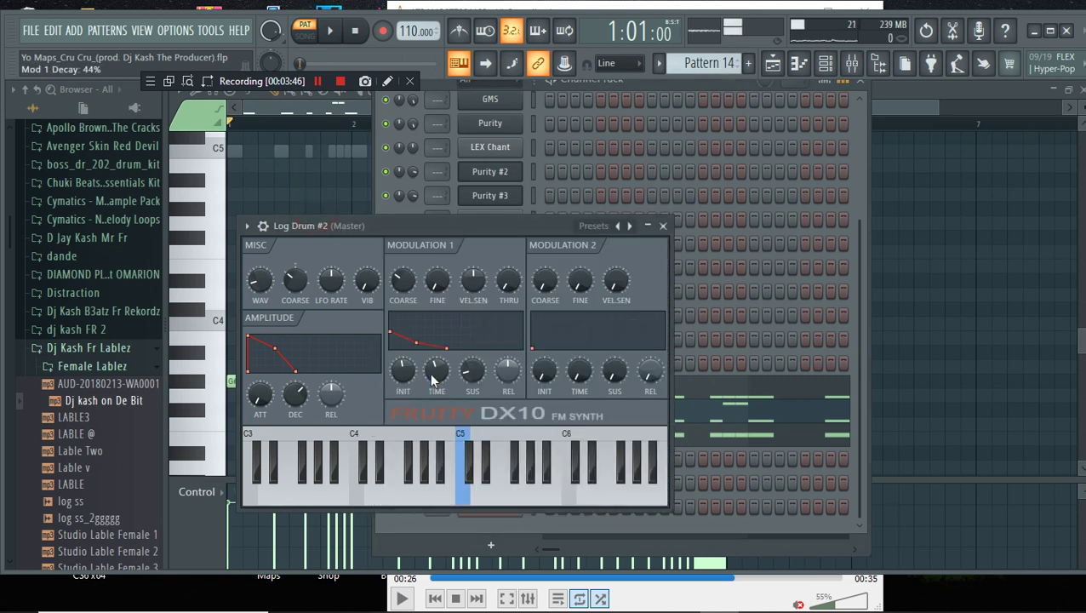
key("space")
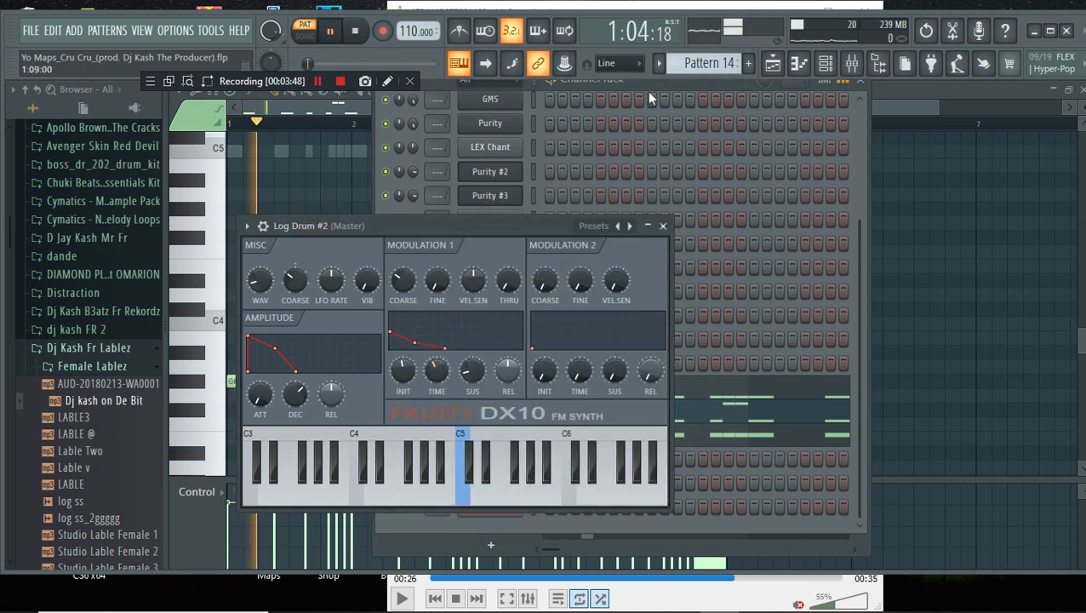
Follow the Log Drum #2 notes in the piano roll during playback, and return to the channel rack
left_click(648, 92)
left_click(634, 419)
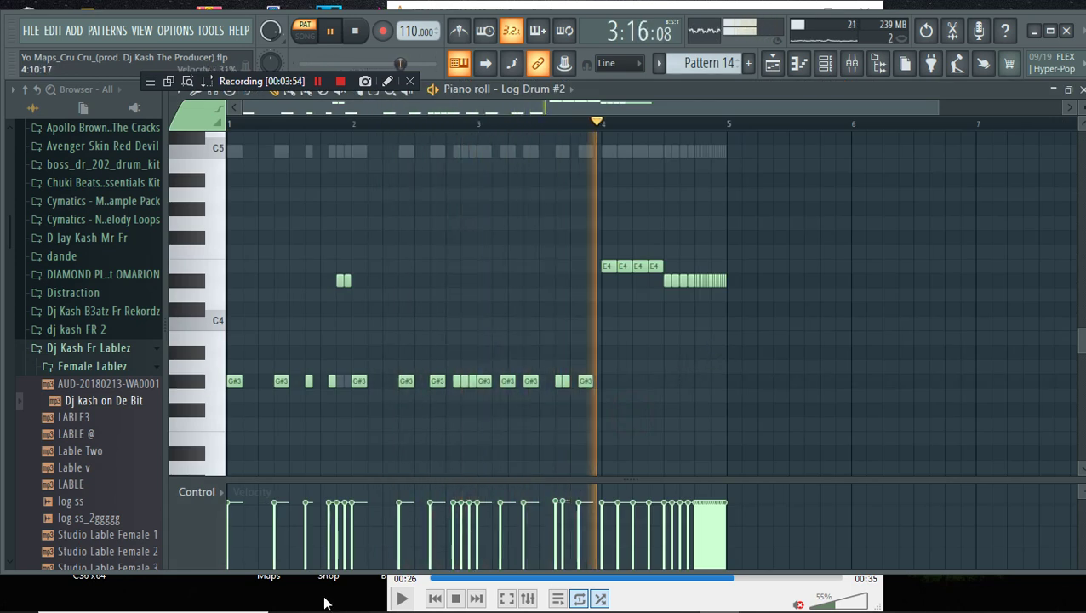
left_click(827, 61)
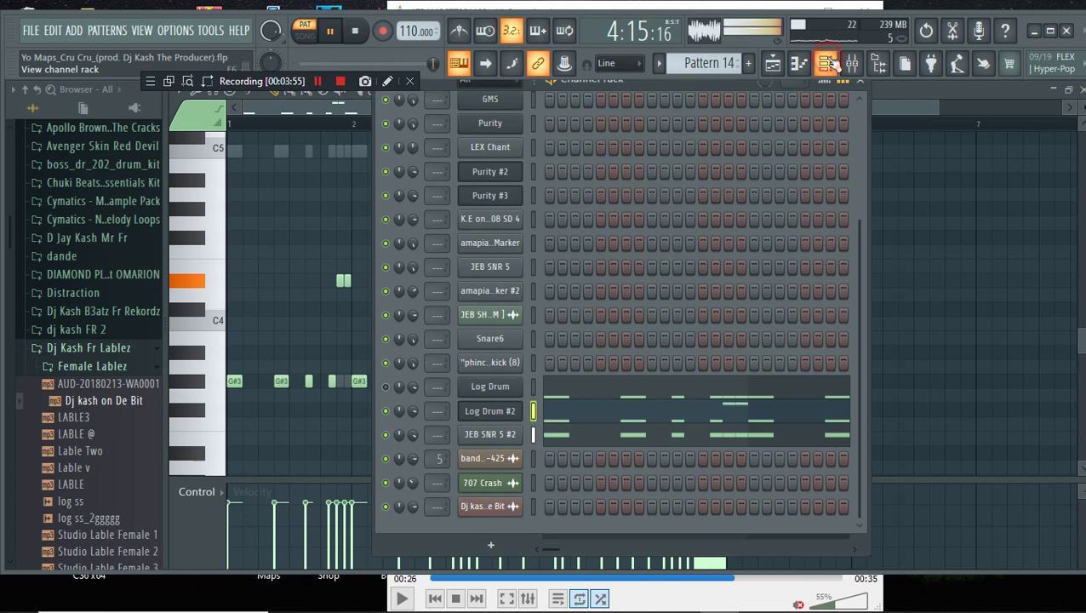
key("space")
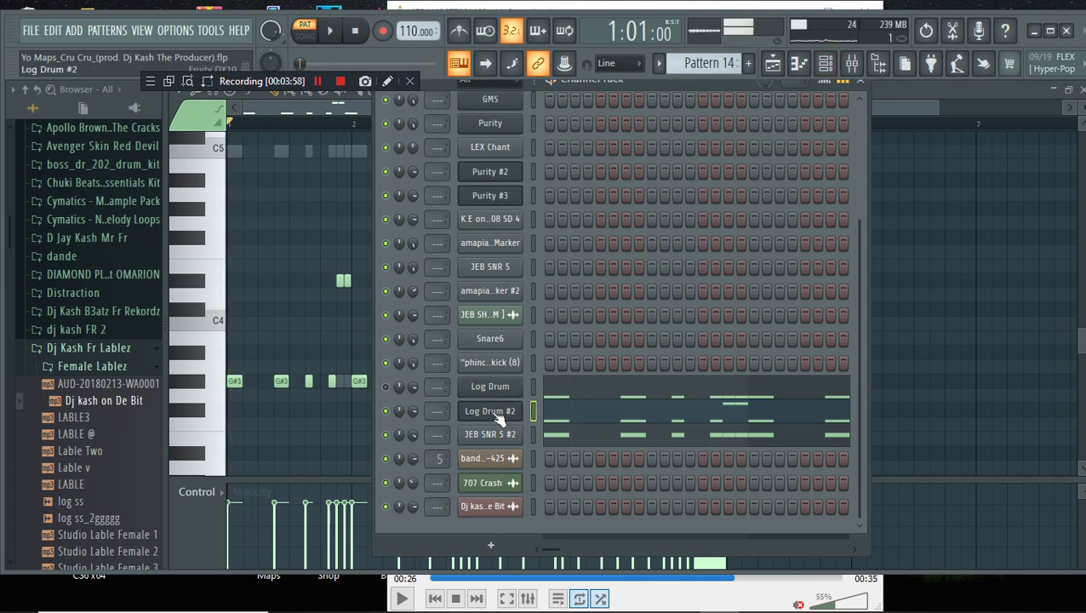
Load the Log Drum preset in the Log Drum channel's Fruity DX10 synth
left_click(490, 388)
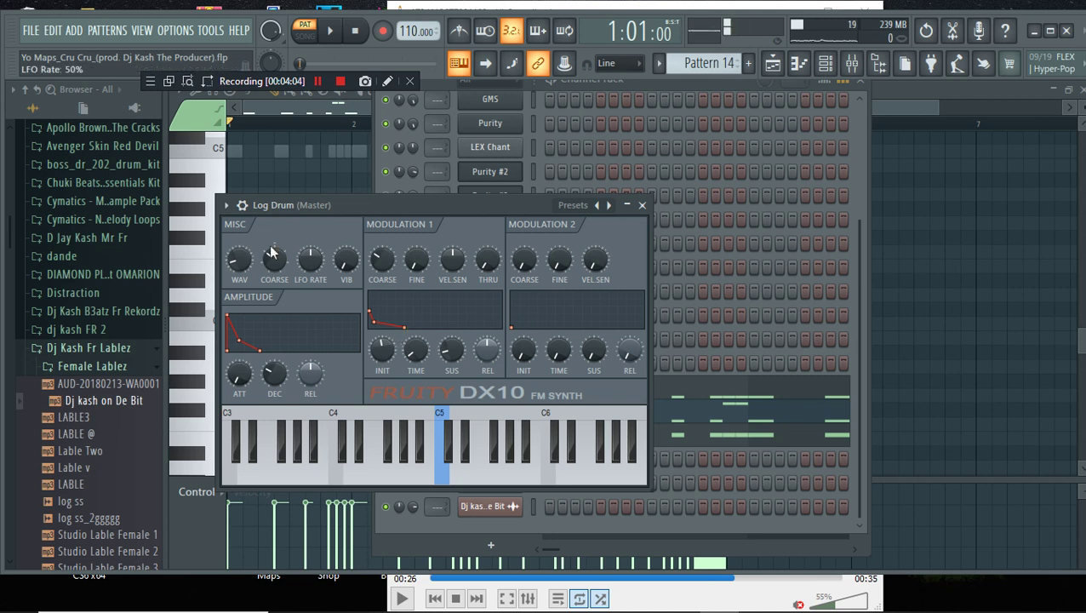
left_click(227, 206)
mouse_move(321, 253)
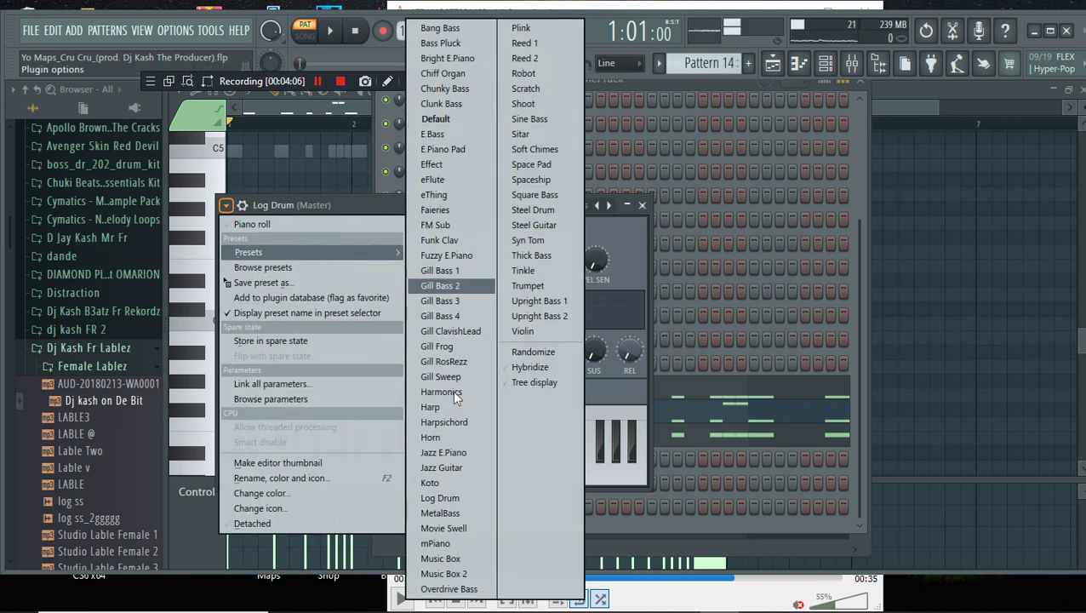
left_click(440, 497)
left_click(880, 107)
Play Pattern 14 with the Log Drum channel unmuted and return to the playlist
key("space")
left_click(824, 63)
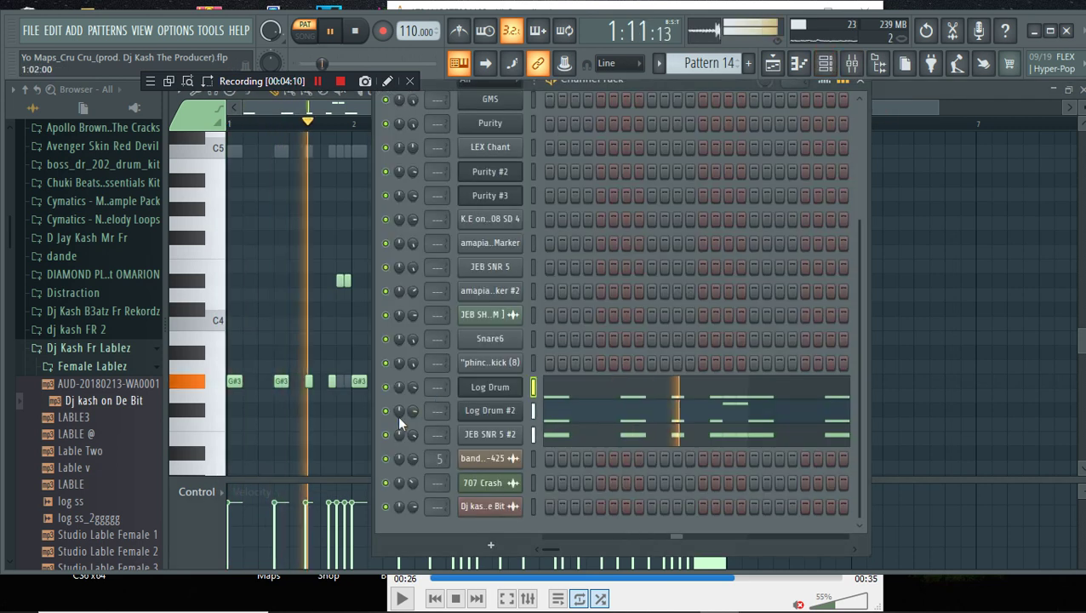
left_click(772, 63)
key("space")
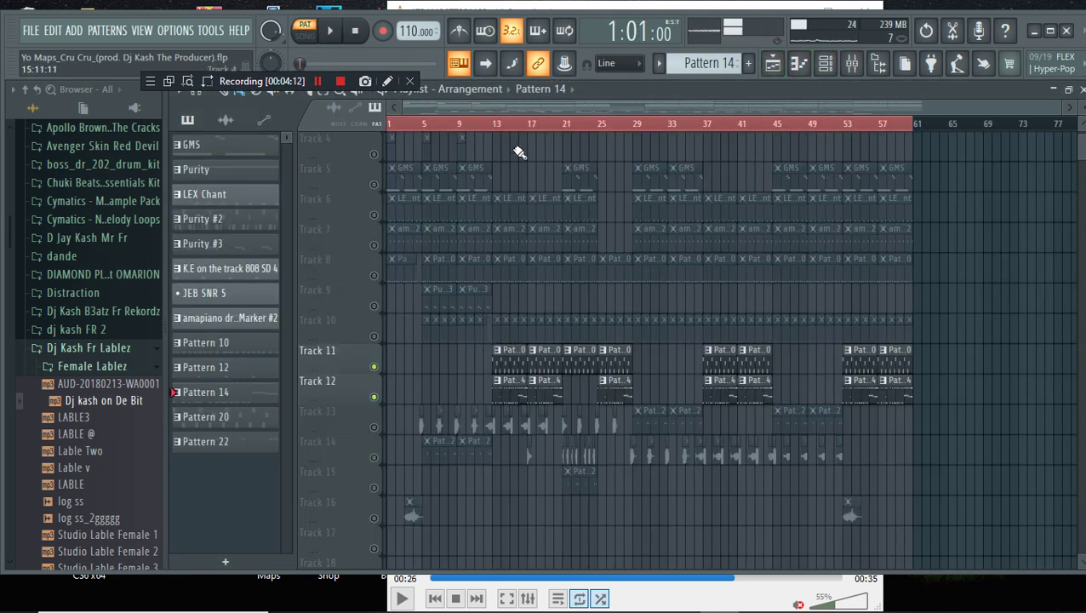
Enable Track 10 and play the song from bar 13 together with Tracks 11 and 12
left_click(498, 126)
left_click(373, 336)
key("space")
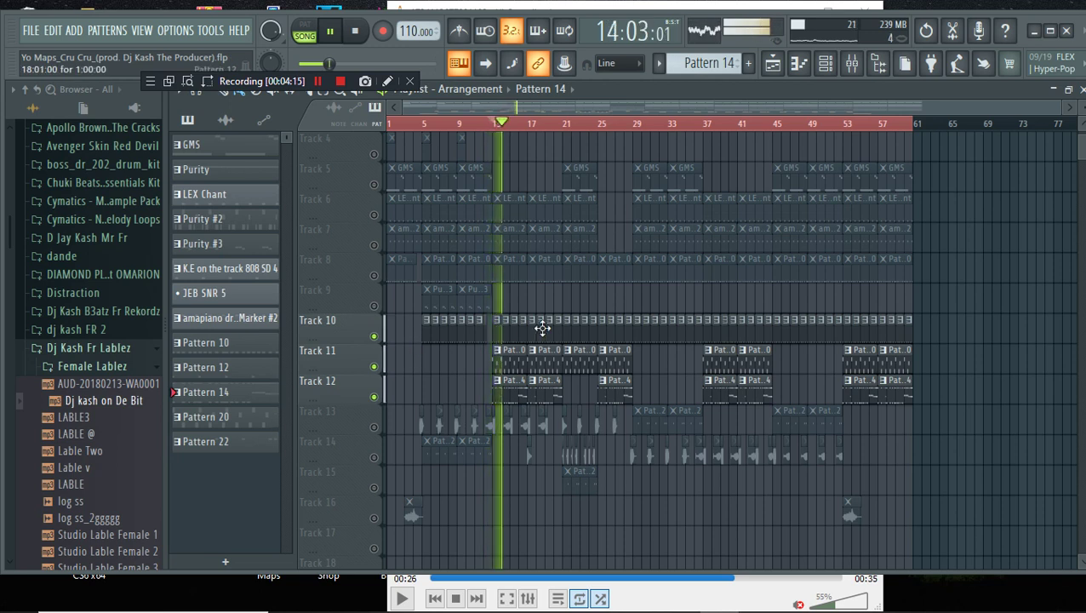
key("space")
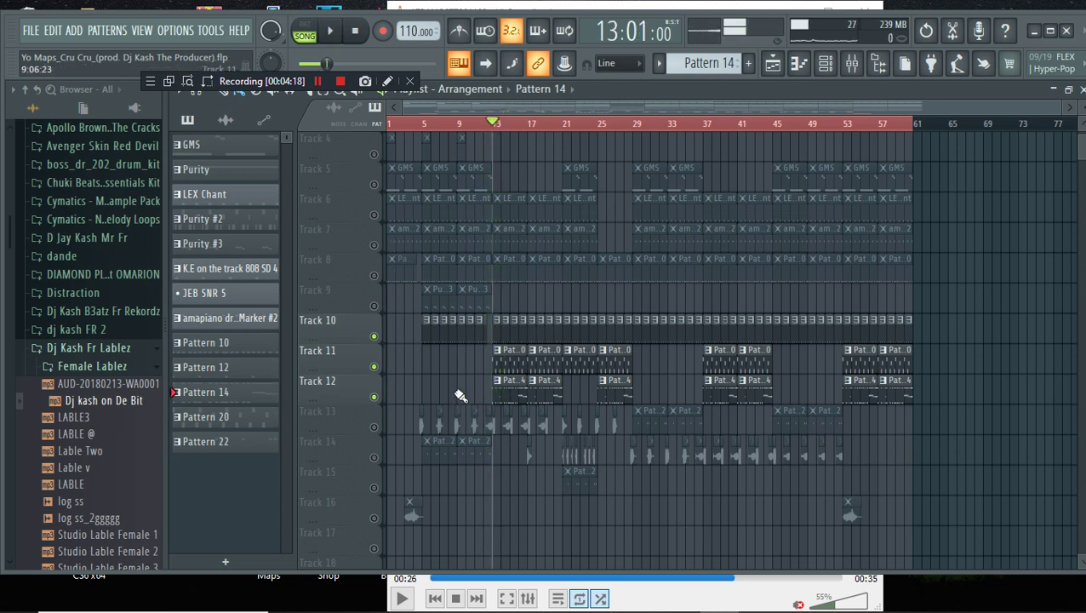
List the project's audio clips in the picker and turn all playlist tracks back on
left_click(225, 120)
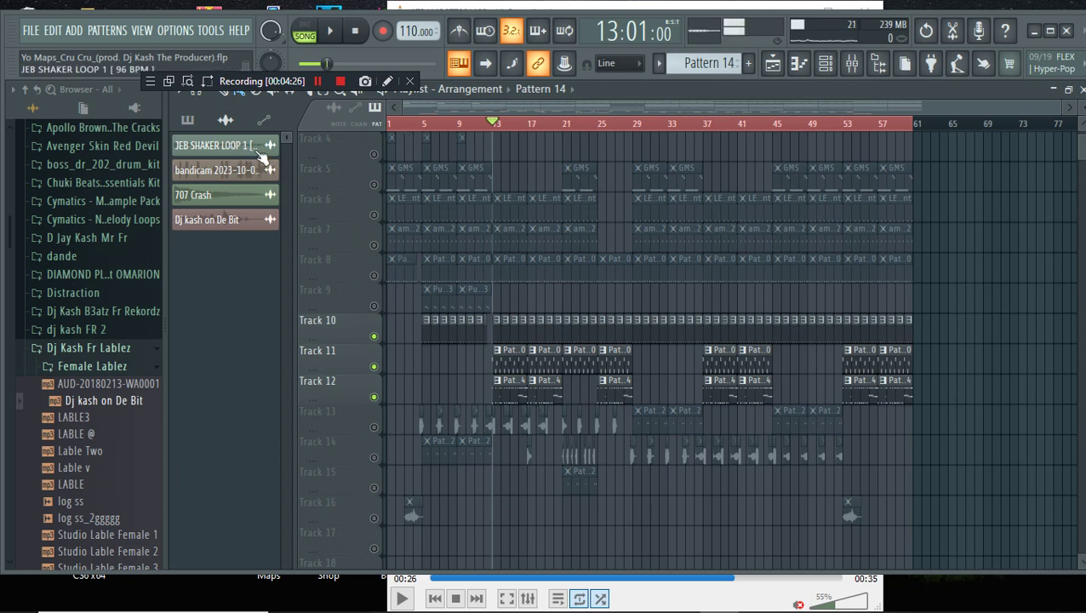
left_click(375, 245)
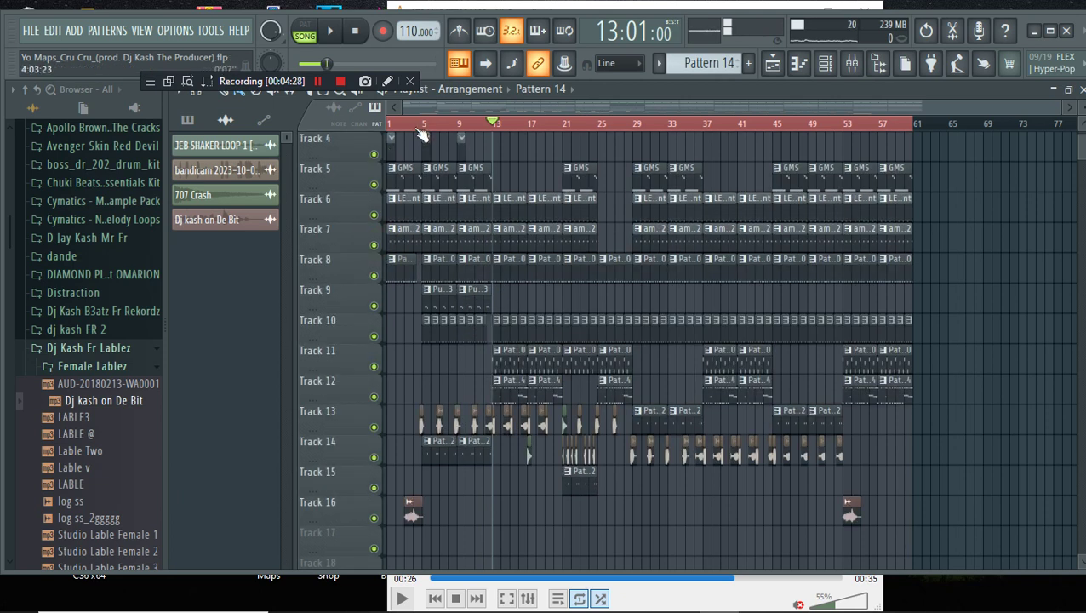
Play the full arrangement from the start, switch to VLC media player and run the video alongside it, rewinding the video to near its beginning
key("space")
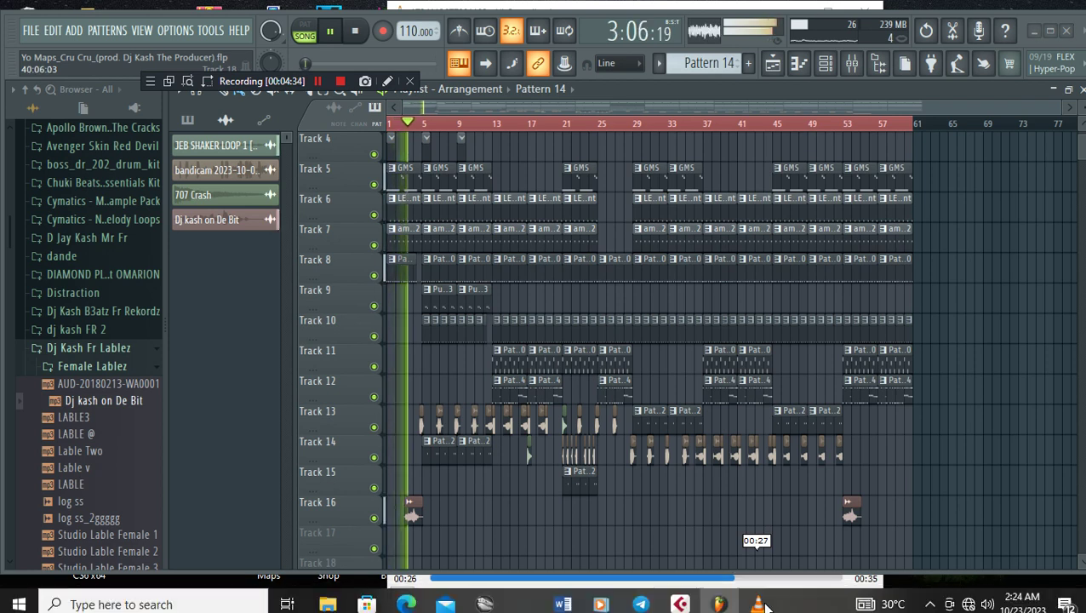
left_click(759, 604)
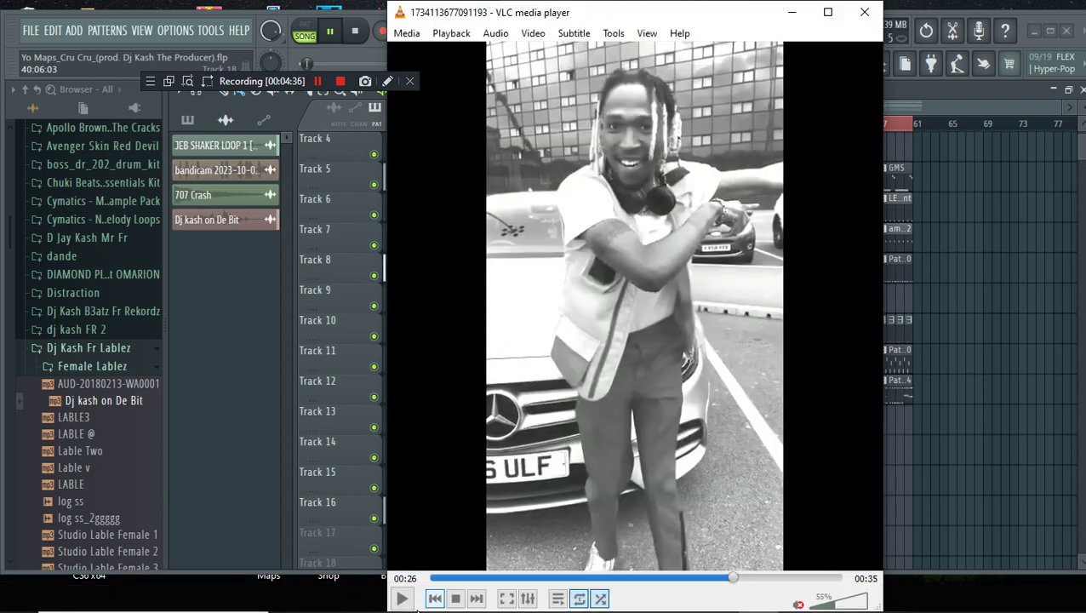
left_click(410, 600)
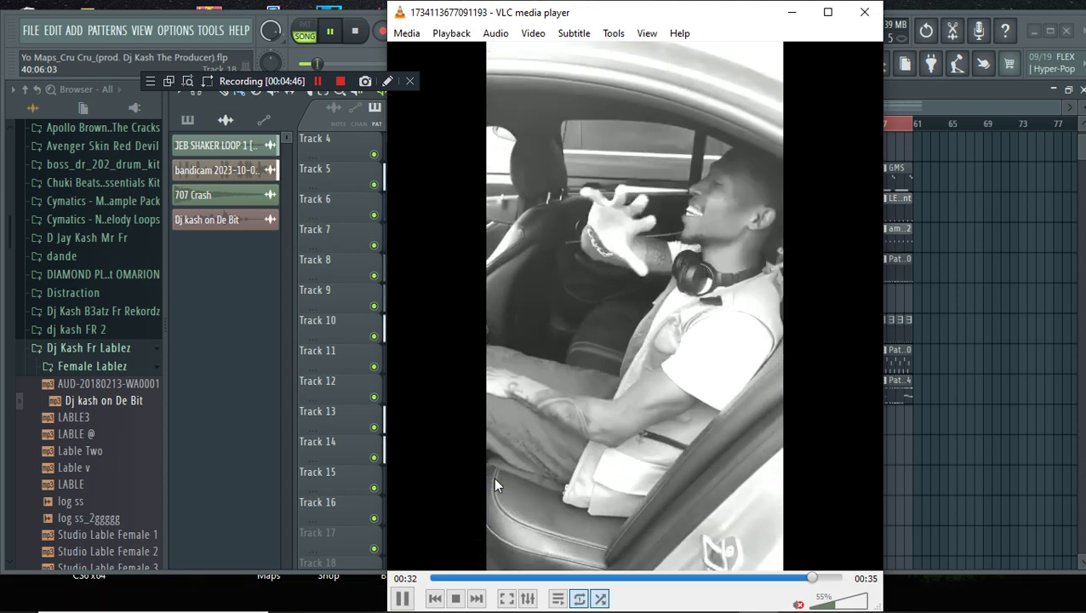
left_click(455, 578)
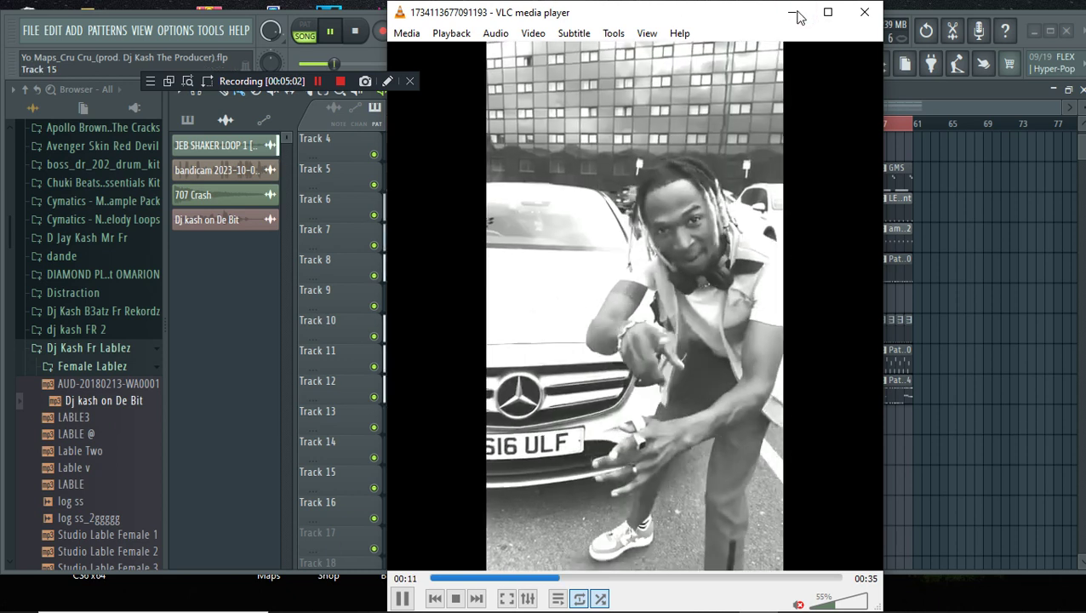
Return to the FL Studio playlist while the arrangement plays on, and save the project
left_click(940, 117)
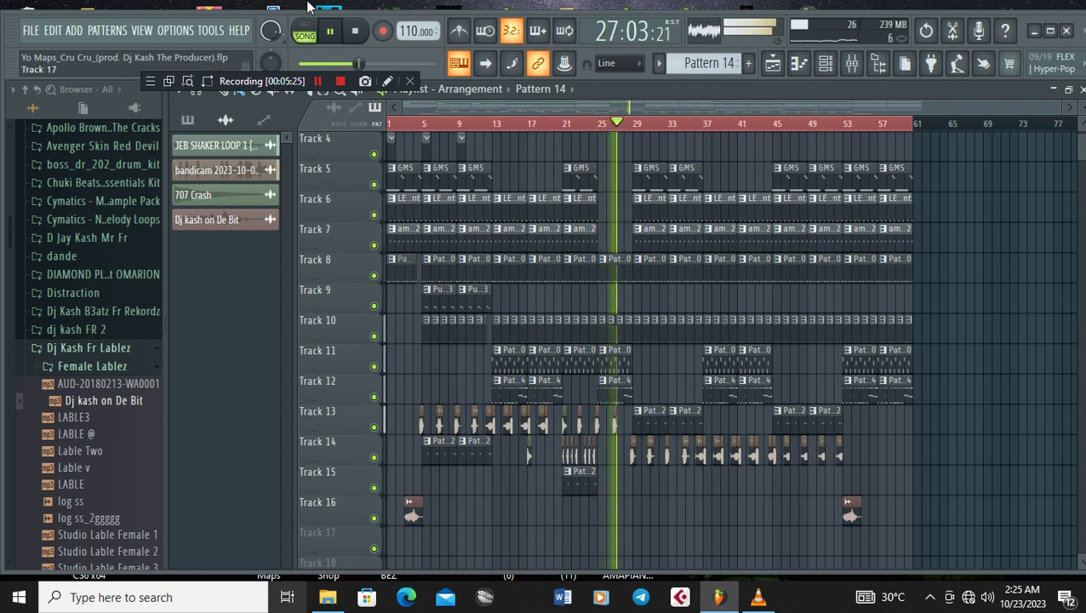
mouse_move(94, 610)
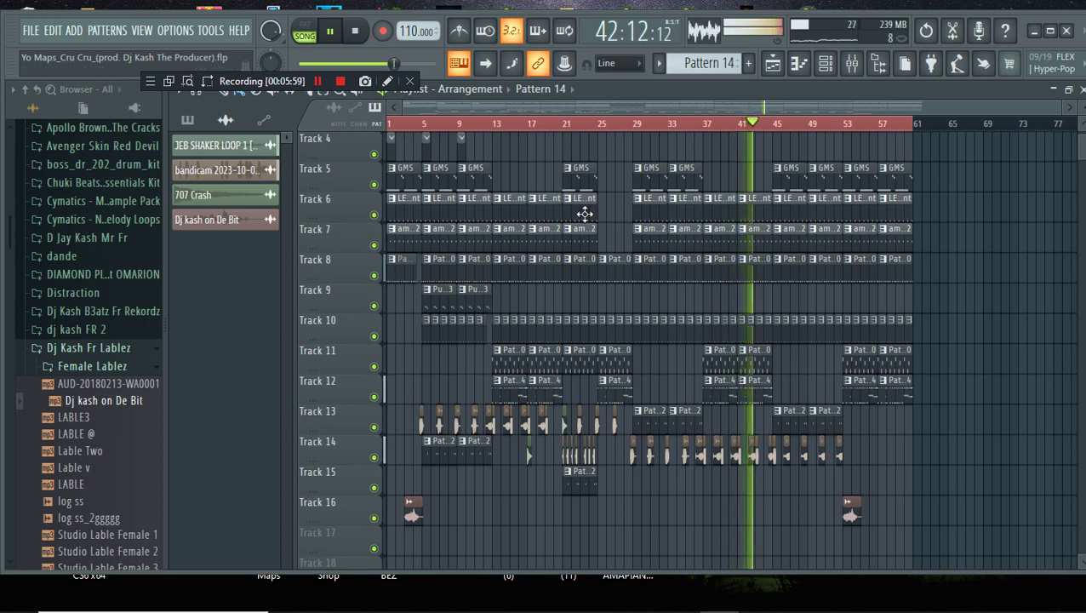
key("ctrl+s")
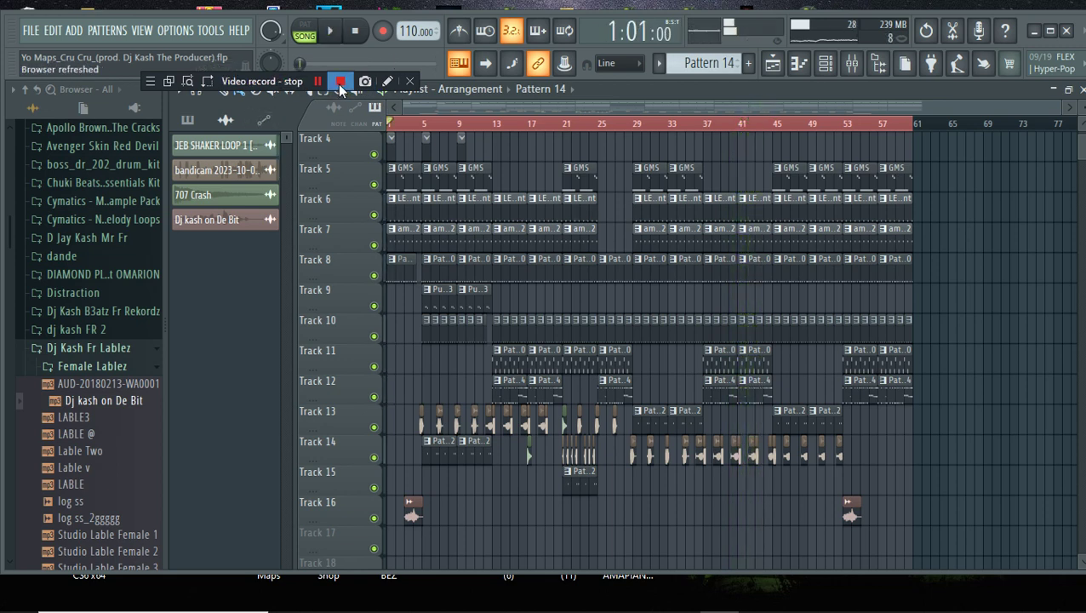